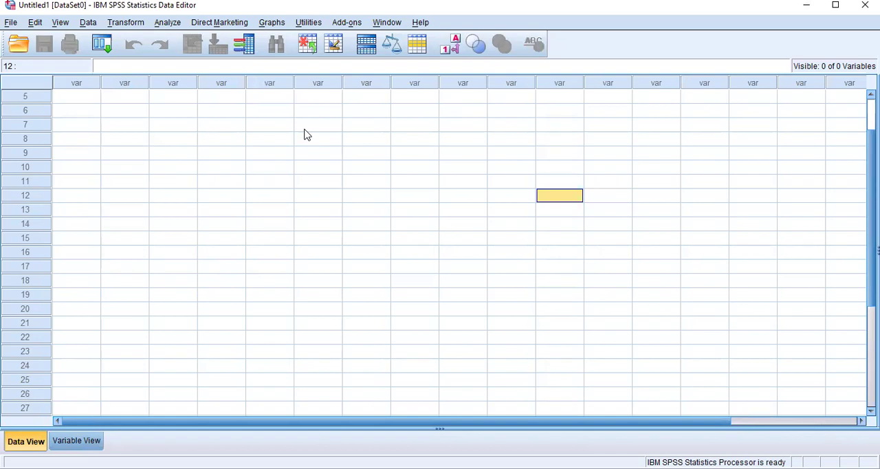
Step: Switch to the variable definitions and select the name cell in the first row
{"action": "left_click", "coordinate": [656, 126]}
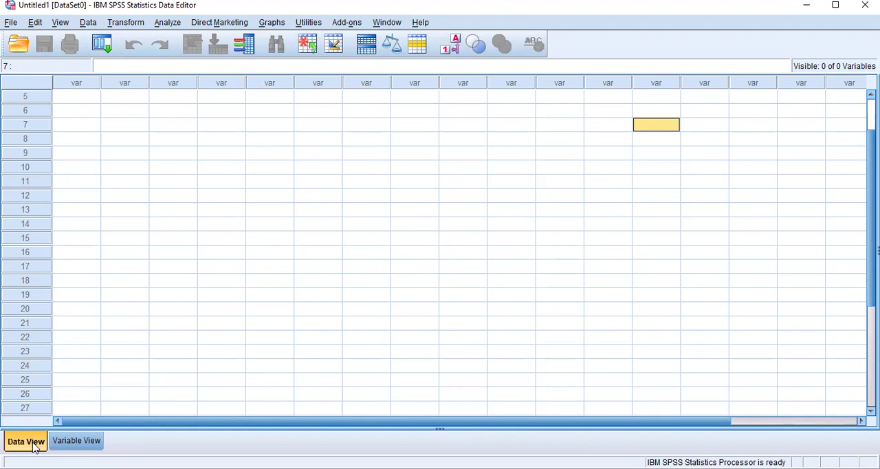
{"action": "left_click", "coordinate": [77, 441]}
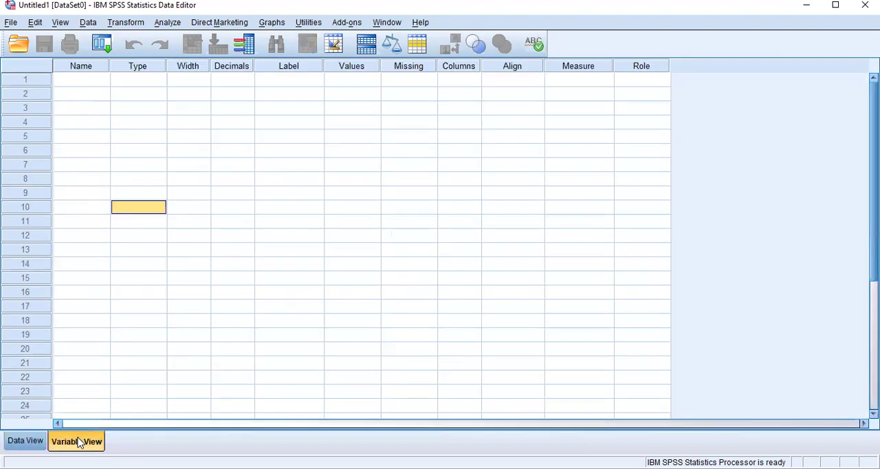
{"action": "left_click", "coordinate": [144, 152]}
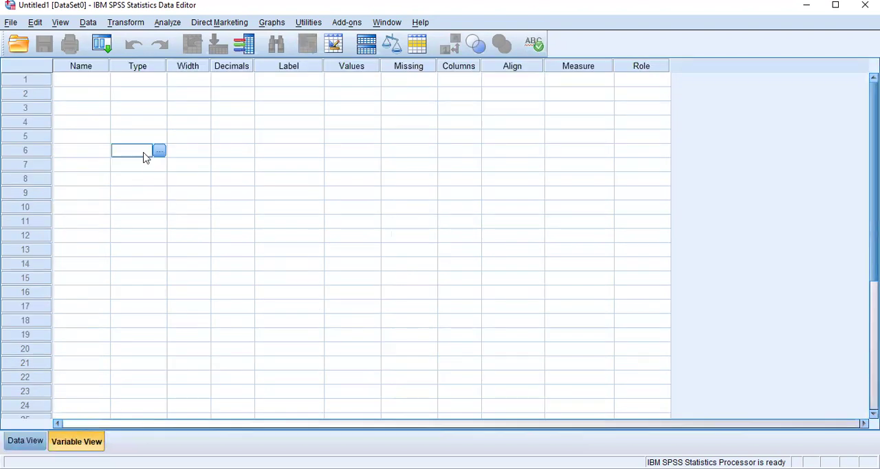
{"action": "left_click", "coordinate": [78, 85]}
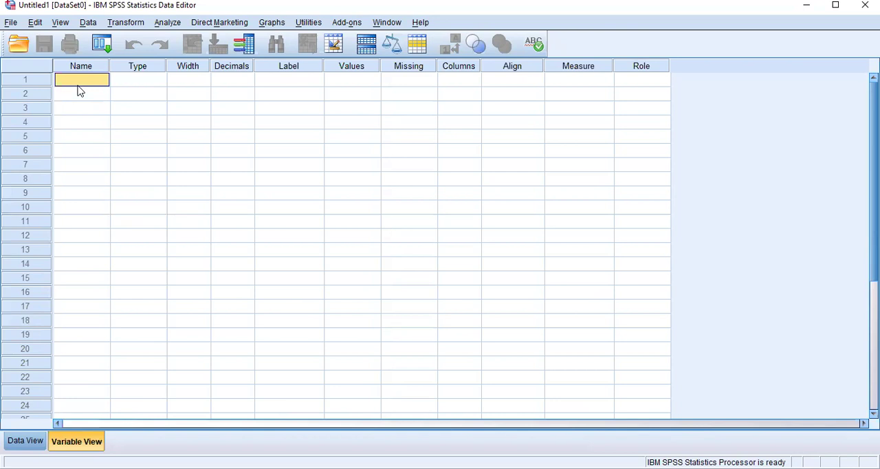
{"action": "left_click", "coordinate": [77, 85]}
{"action": "type", "text": "MO"}
{"action": "key", "text": "BackSpace"}
{"action": "type", "text": "otica"}
{"action": "key", "text": "BackSpace"}
{"action": "key", "text": "BackSpace"}
{"action": "type", "text": "cva"}
{"action": "key", "text": "BackSpace"}
{"action": "key", "text": "BackSpace"}
{"action": "type", "text": "vation"}
{"action": "key", "text": "BackSpace"}
{"action": "key", "text": "BackSpace"}
{"action": "key", "text": "BackSpace"}
{"action": "key", "text": "BackSpace"}
{"action": "key", "text": "BackSpace"}
{"action": "key", "text": "BackSpace"}
{"action": "key", "text": "BackSpace"}
{"action": "key", "text": "BackSpace"}
{"action": "key", "text": "BackSpace"}
{"action": "key", "text": "BackSpace"}
Step: Name the first variable Q1
{"action": "type", "text": "Q1"}
{"action": "left_click", "coordinate": [140, 84]}
Step: Review the available variable types for Q1 and close the settings without changing anything
{"action": "left_click", "coordinate": [159, 81]}
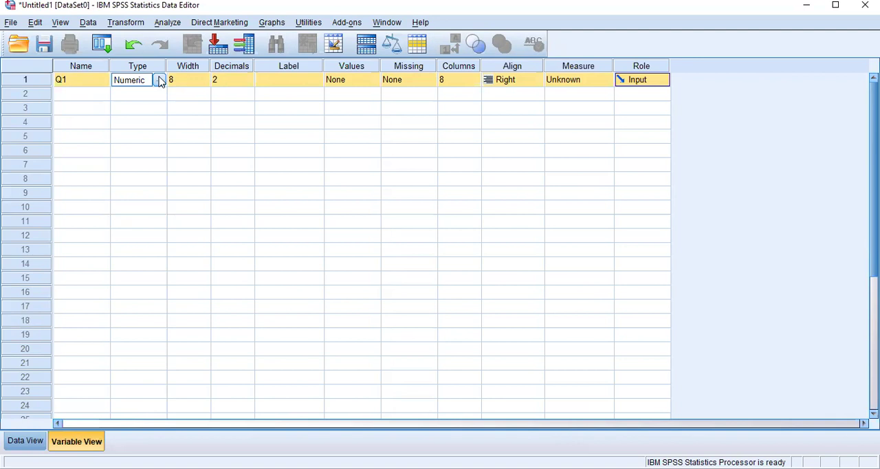
{"action": "left_click", "coordinate": [160, 80]}
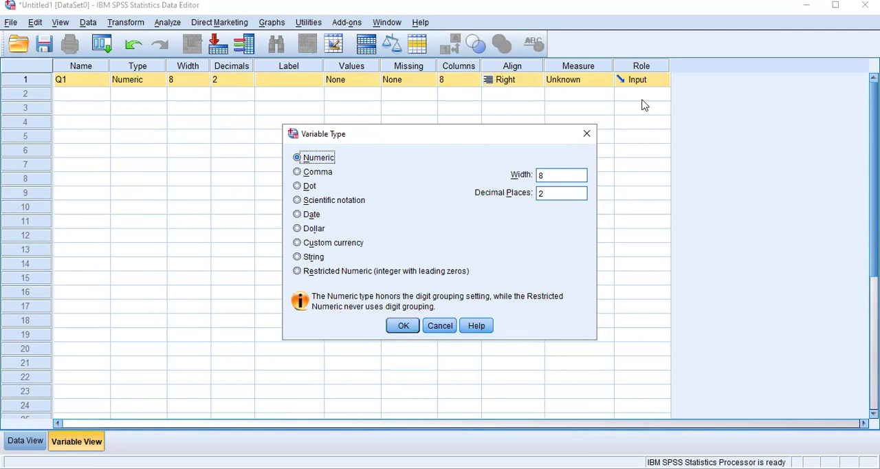
{"action": "left_click", "coordinate": [587, 136]}
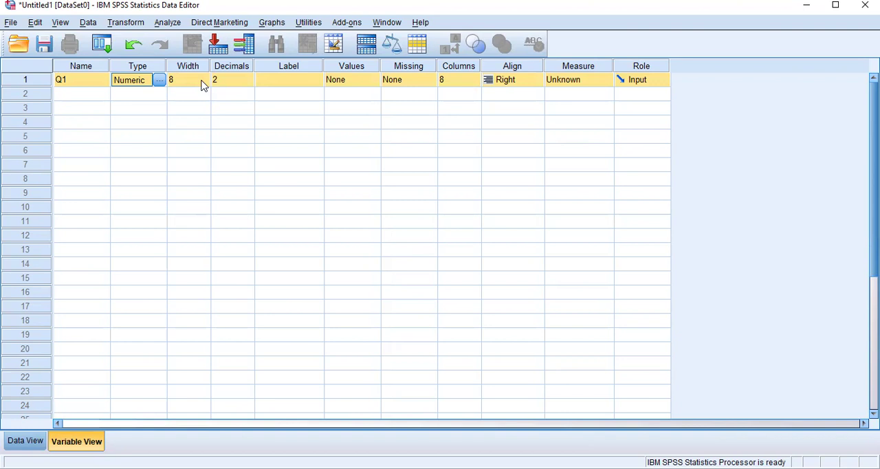
Step: Set the number of decimals for Q1 to 0
{"action": "left_click", "coordinate": [239, 79]}
{"action": "left_click", "coordinate": [249, 83]}
{"action": "left_click", "coordinate": [249, 83]}
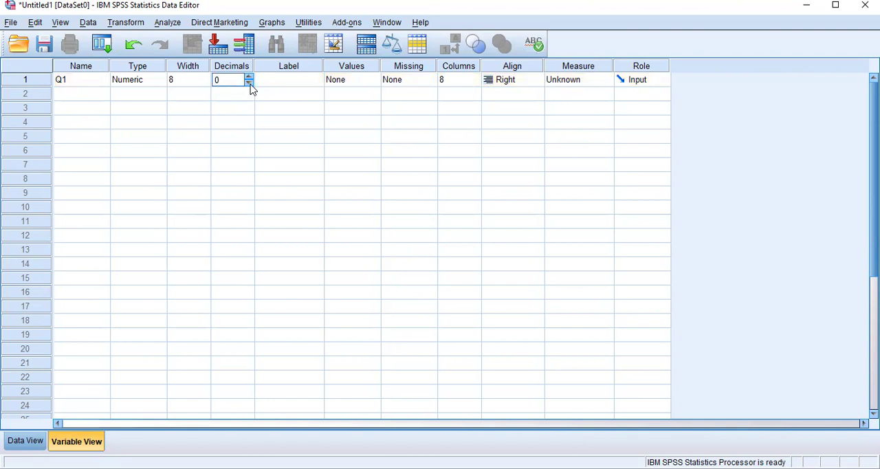
Step: Give variable Q1 the label "IS Motivation important"
{"action": "left_click", "coordinate": [294, 81]}
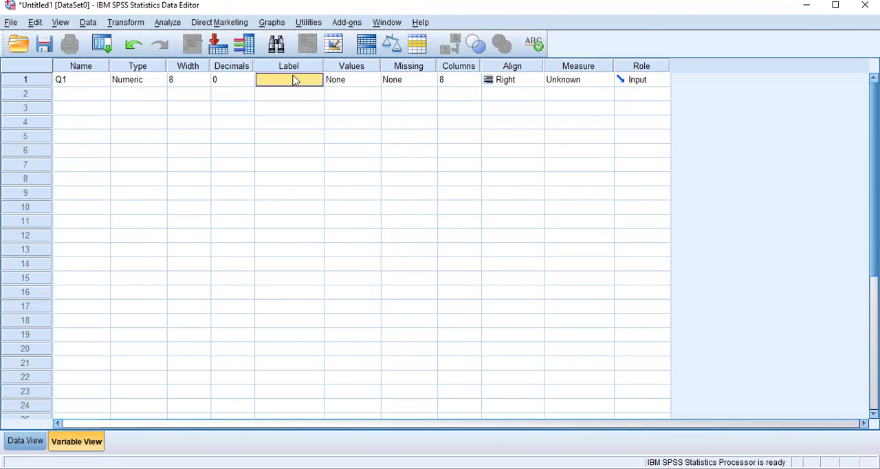
{"action": "left_click", "coordinate": [303, 81]}
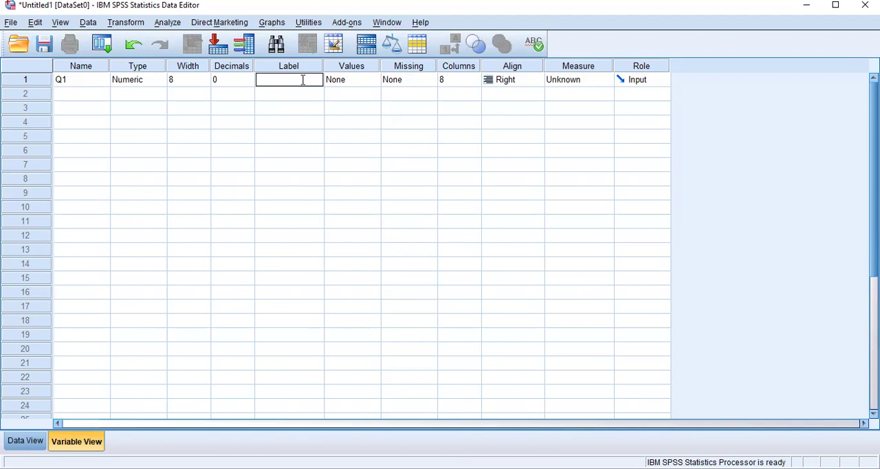
{"action": "type", "text": "IS"}
{"action": "type", "text": " Mot"}
{"action": "type", "text": "ivat"}
{"action": "type", "text": "ion"}
{"action": "type", "text": " Import"}
{"action": "type", "text": "ant"}
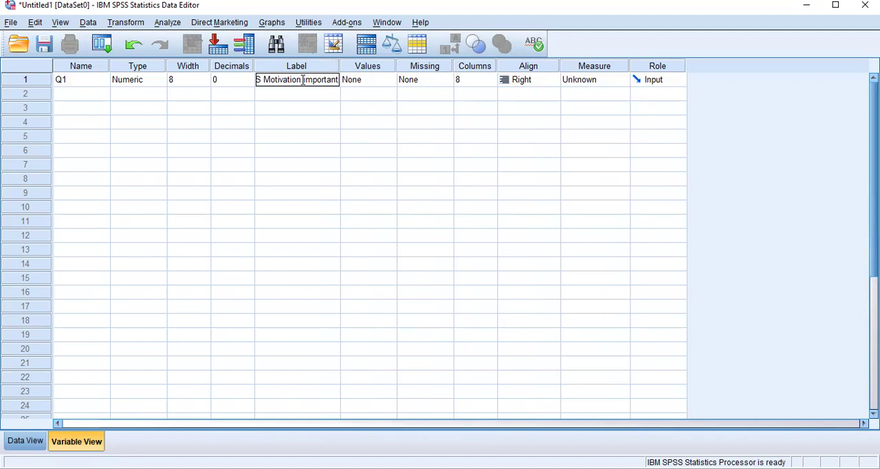
{"action": "left_click", "coordinate": [372, 83]}
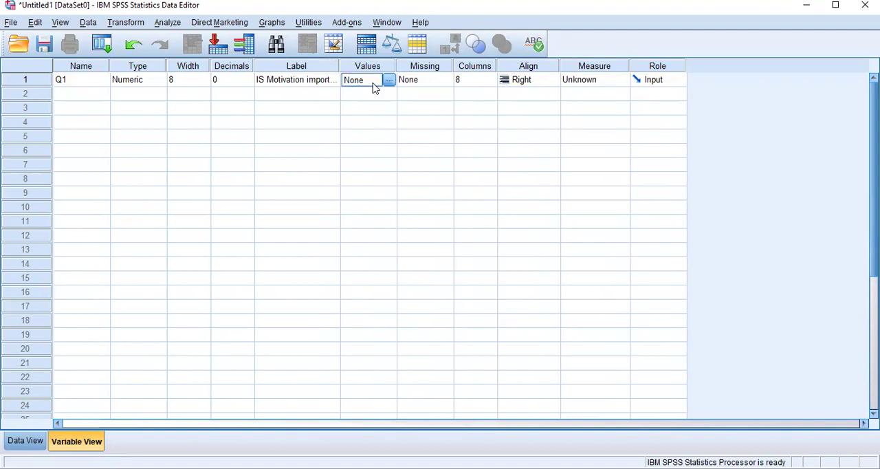
{"action": "left_click", "coordinate": [341, 63]}
Step: Start the value labels for Q1 by adding value 1 as "Highly agree"
{"action": "left_click", "coordinate": [382, 85]}
{"action": "left_click", "coordinate": [390, 82]}
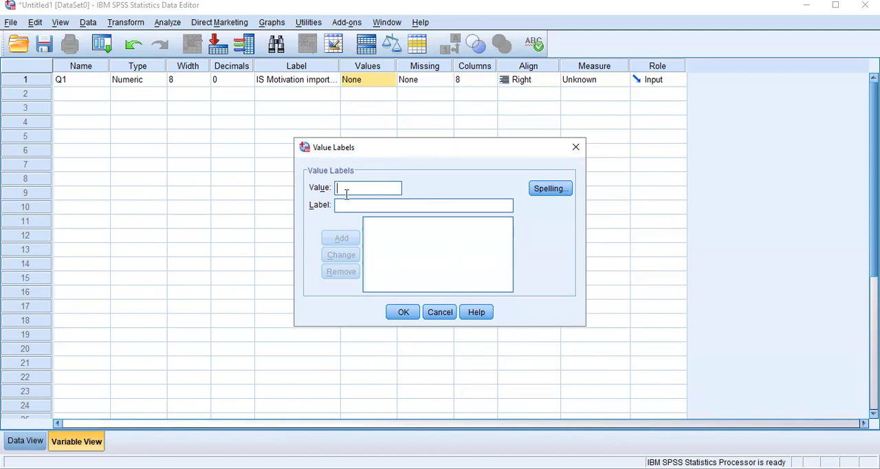
{"action": "type", "text": "1"}
{"action": "type", "text": "High"}
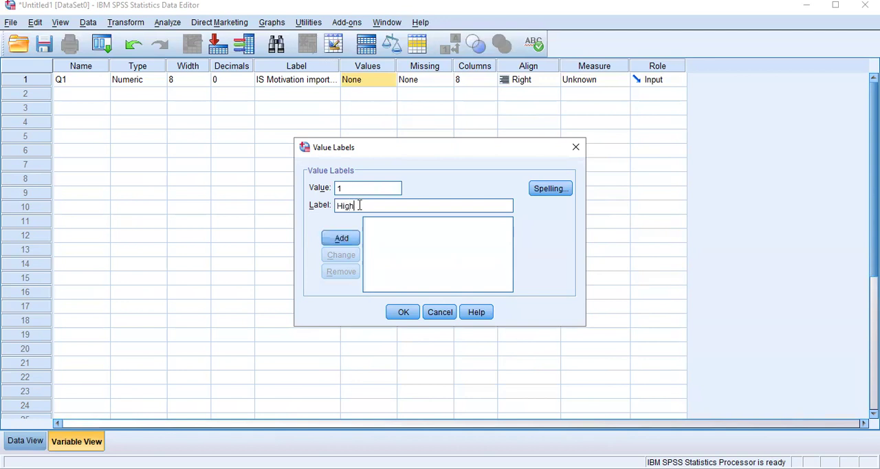
{"action": "key", "text": "BackSpace"}
{"action": "key", "text": "BackSpace"}
{"action": "key", "text": "BackSpace"}
{"action": "key", "text": "BackSpace"}
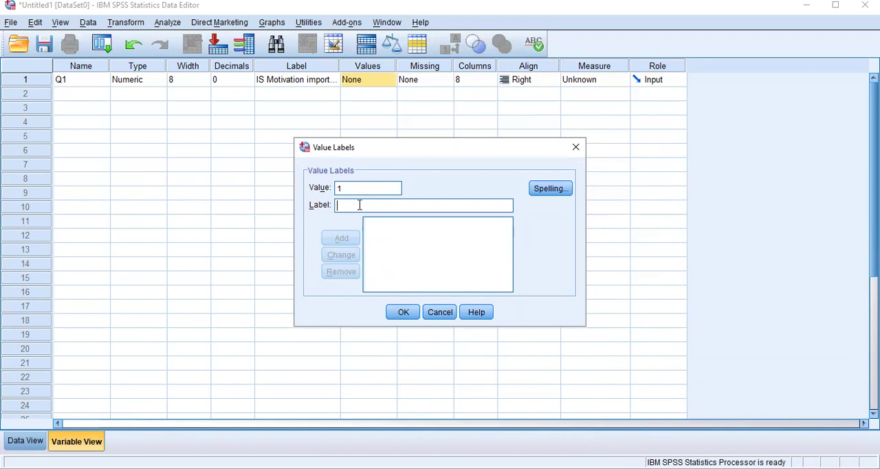
{"action": "type", "text": "Hig"}
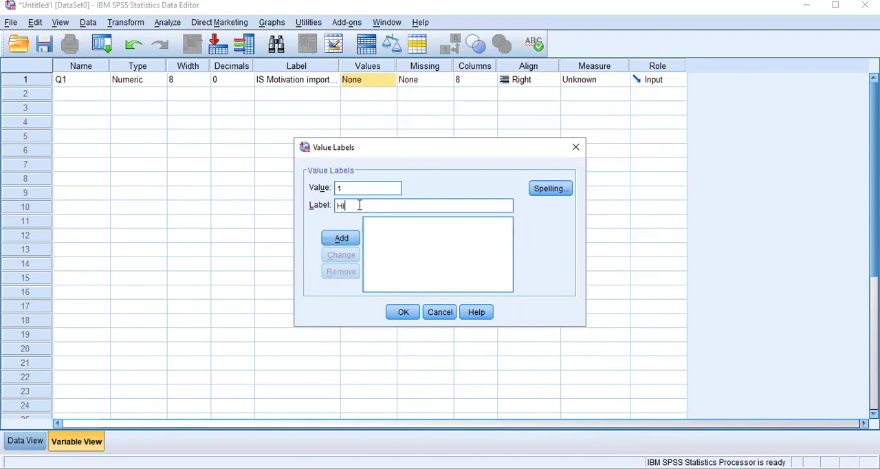
{"action": "key", "text": "BackSpace"}
{"action": "type", "text": "hkly"}
{"action": "key", "text": "BackSpace"}
{"action": "key", "text": "BackSpace"}
{"action": "key", "text": "BackSpace"}
{"action": "key", "text": "BackSpace"}
{"action": "type", "text": "ghly agree"}
{"action": "left_click", "coordinate": [352, 238]}
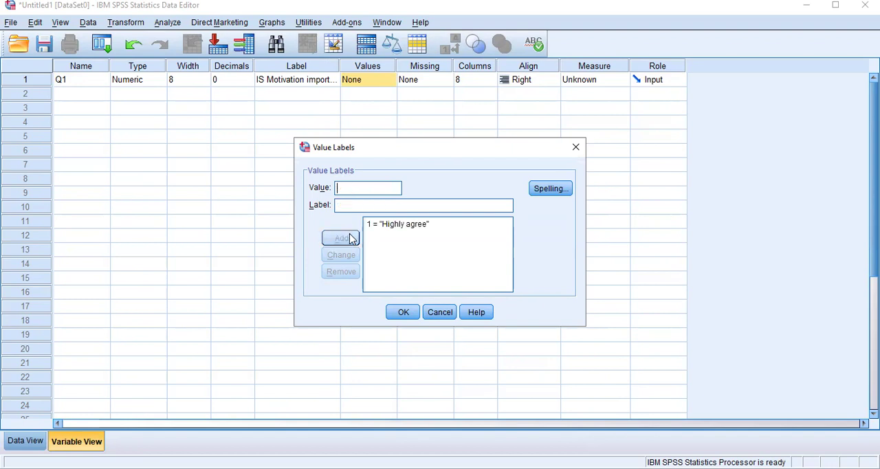
Step: Add the value label 2 = "fairly agree" for Q1
{"action": "type", "text": "12"}
{"action": "key", "text": "BackSpace"}
{"action": "key", "text": "BackSpace"}
{"action": "type", "text": "2"}
{"action": "left_click", "coordinate": [359, 209]}
{"action": "type", "text": "fairly agree"}
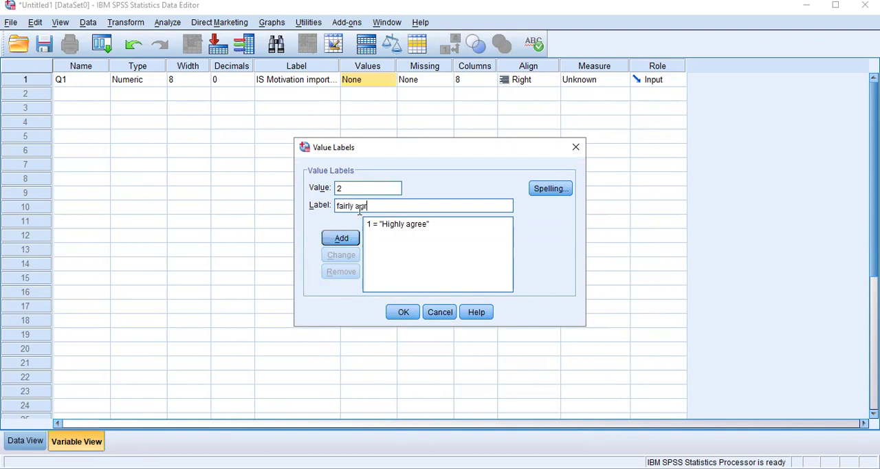
{"action": "left_click", "coordinate": [341, 246]}
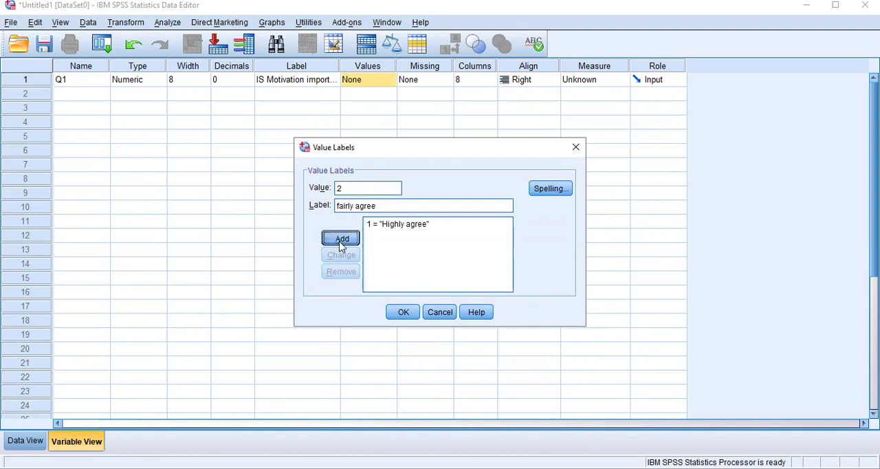
Step: Add the value label 3 = "moderate" for Q1
{"action": "type", "text": "3"}
{"action": "left_click", "coordinate": [355, 205]}
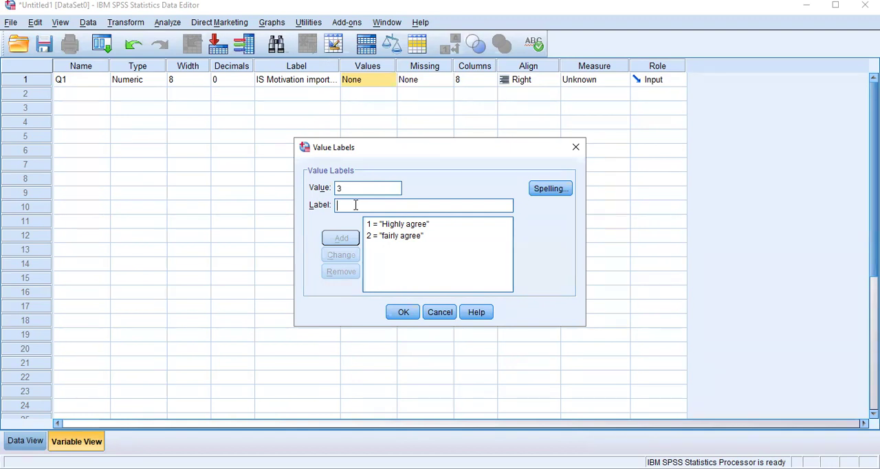
{"action": "type", "text": "mostwera"}
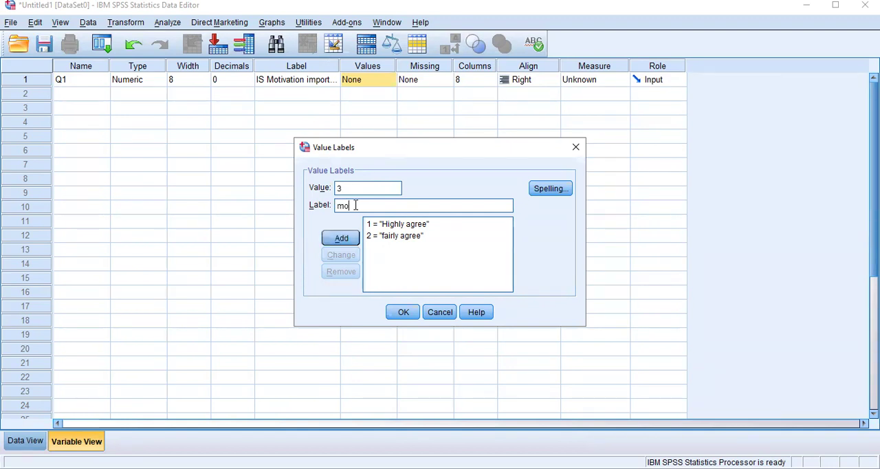
{"action": "key", "text": "BackSpace"}
{"action": "key", "text": "BackSpace"}
{"action": "key", "text": "BackSpace"}
{"action": "key", "text": "BackSpace"}
{"action": "key", "text": "BackSpace"}
{"action": "key", "text": "BackSpace"}
{"action": "type", "text": "derate"}
{"action": "left_click", "coordinate": [347, 242]}
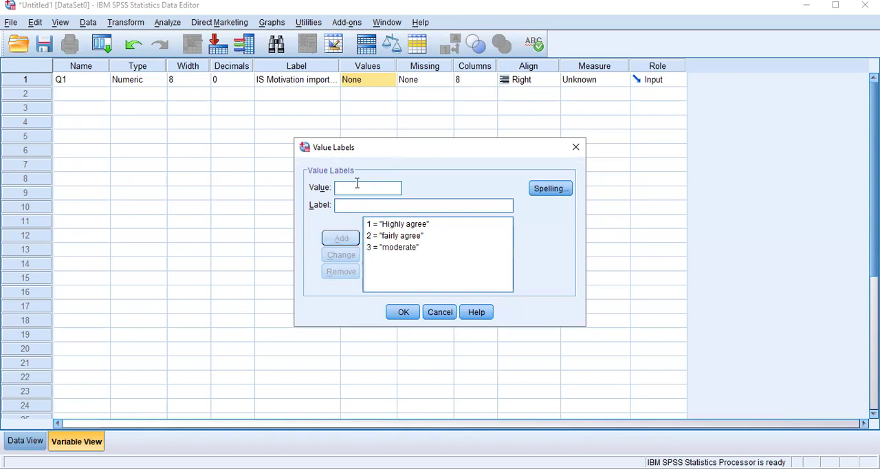
Step: Add the value label 4 = "Disagree" for Q1
{"action": "type", "text": "4"}
{"action": "left_click", "coordinate": [350, 206]}
{"action": "type", "text": "Dis"}
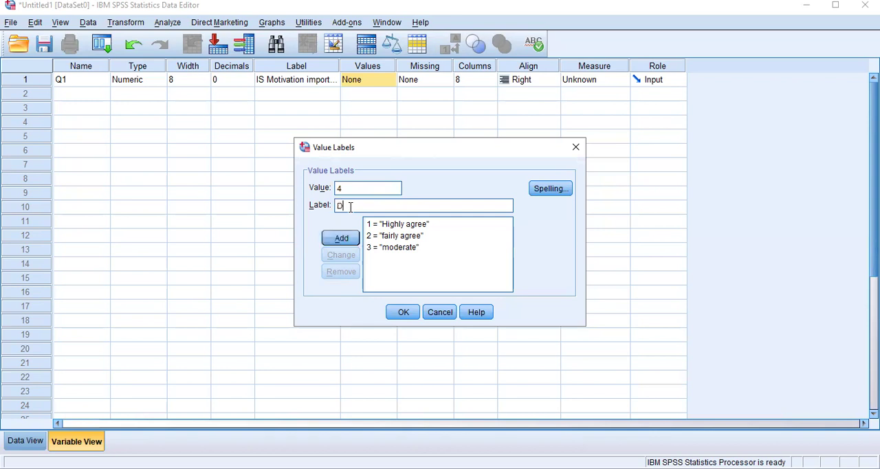
{"action": "key", "text": "BackSpace"}
{"action": "key", "text": "BackSpace"}
{"action": "type", "text": "isagree"}
{"action": "left_click", "coordinate": [346, 237]}
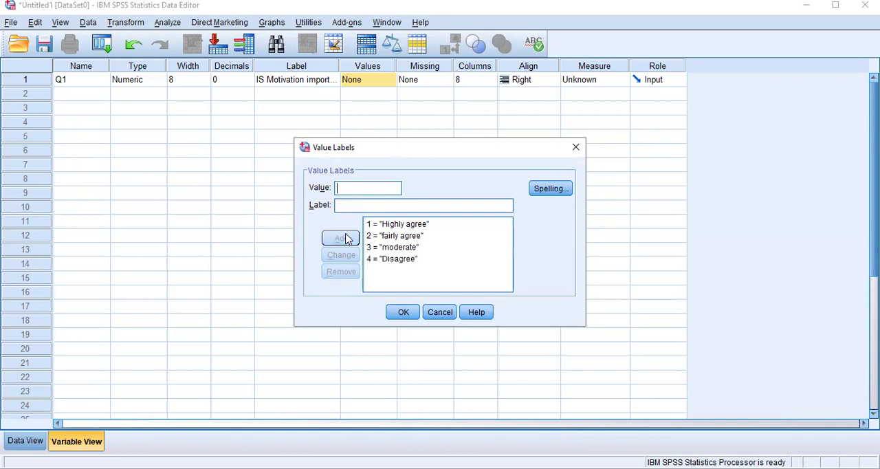
Step: Add the value label 5 = "higly disagree" and apply the set of value labels to Q1
{"action": "type", "text": "4"}
{"action": "key", "text": "BackSpace"}
{"action": "type", "text": "5"}
{"action": "left_click", "coordinate": [351, 205]}
{"action": "type", "text": "hig"}
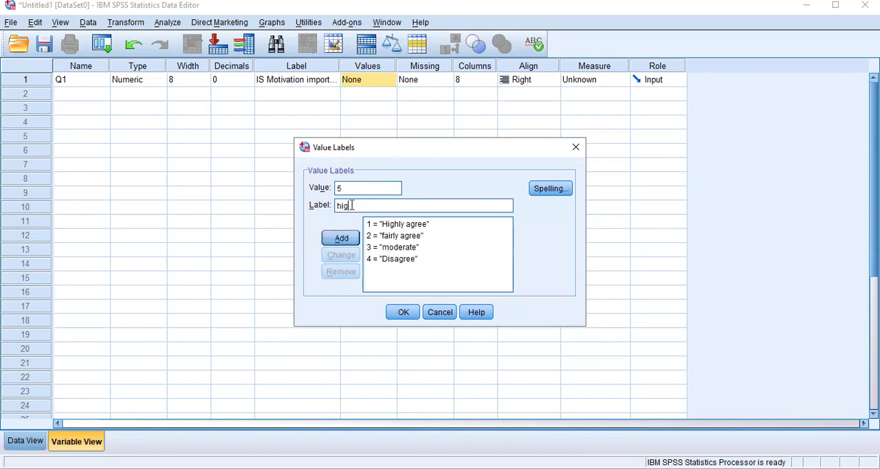
{"action": "type", "text": "h"}
{"action": "type", "text": " disagree"}
{"action": "left_click", "coordinate": [344, 238]}
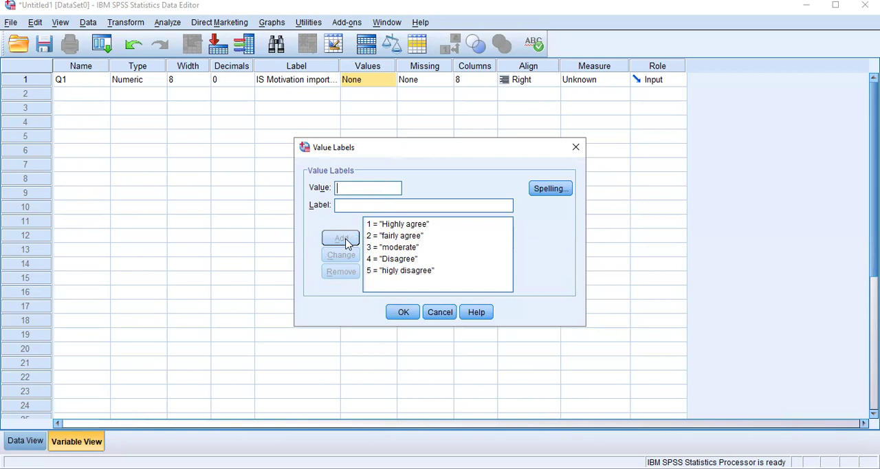
{"action": "left_click", "coordinate": [393, 315]}
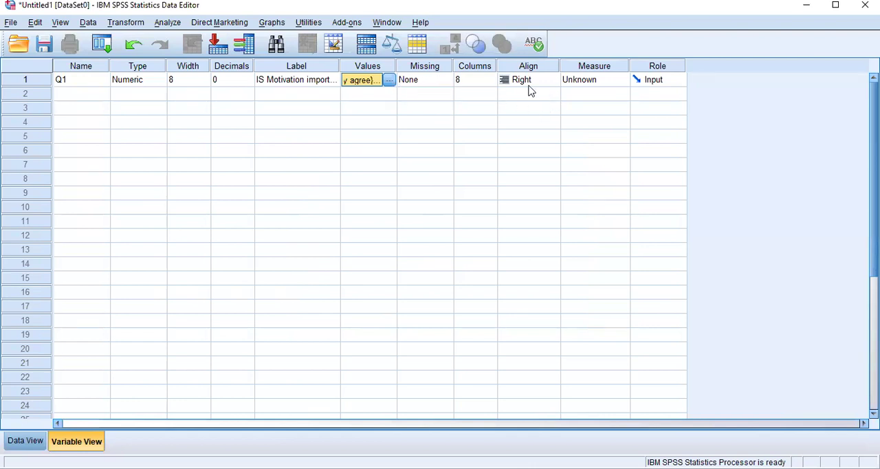
Step: Set the measurement level of Q1 to Scale
{"action": "left_click", "coordinate": [605, 79]}
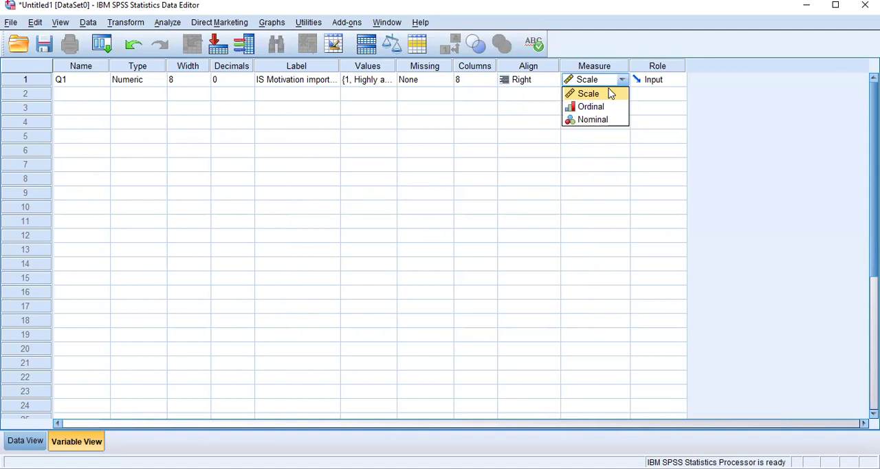
{"action": "left_click", "coordinate": [608, 94]}
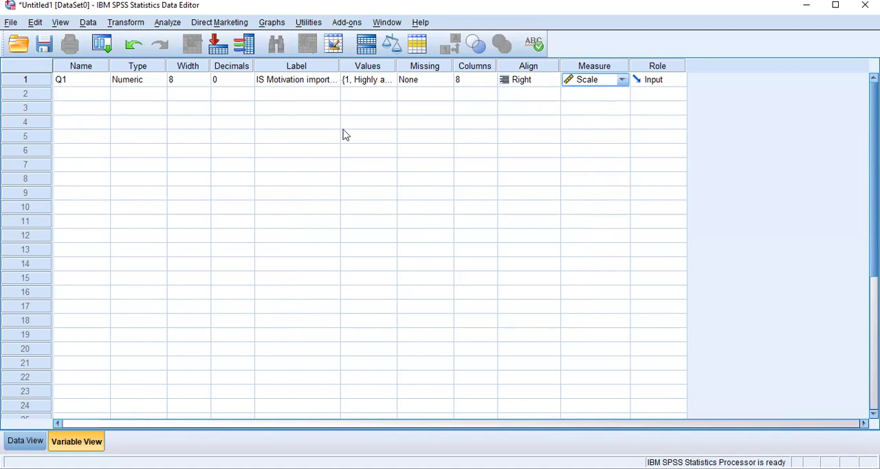
{"action": "left_click", "coordinate": [81, 96]}
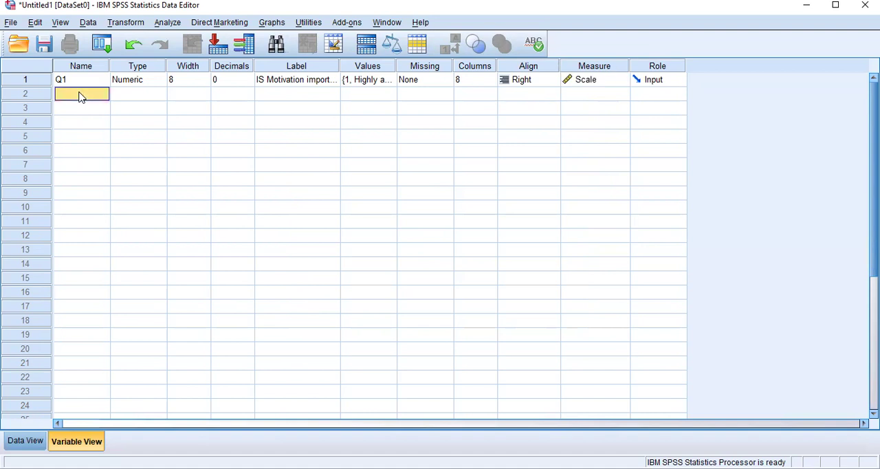
{"action": "type", "text": "q2"}
{"action": "key", "text": "BackSpace"}
{"action": "key", "text": "BackSpace"}
Step: Copy the whole Q1 variable definition and paste it into row 2
{"action": "left_click", "coordinate": [36, 81]}
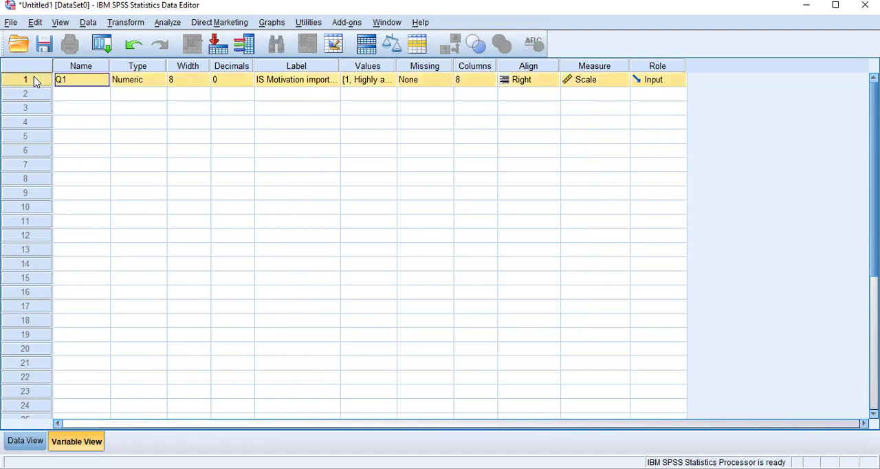
{"action": "right_click", "coordinate": [35, 81]}
{"action": "left_click", "coordinate": [64, 86]}
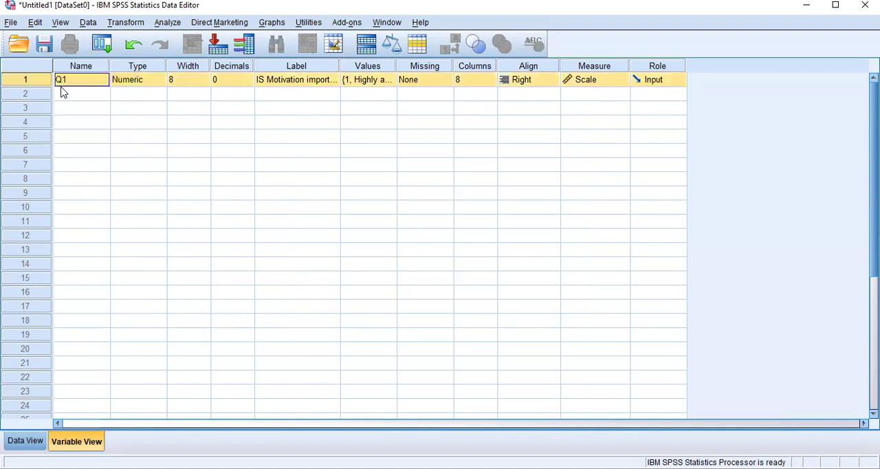
{"action": "left_click", "coordinate": [25, 96]}
{"action": "right_click", "coordinate": [25, 96]}
{"action": "left_click", "coordinate": [66, 126]}
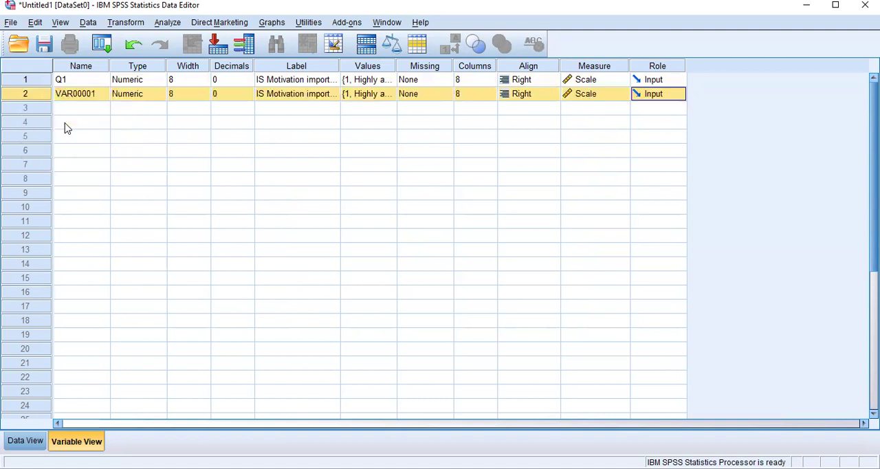
Step: Paste the copied Q1 definition into rows 3 and 4 as two more variables
{"action": "left_click", "coordinate": [32, 109]}
{"action": "right_click", "coordinate": [31, 109]}
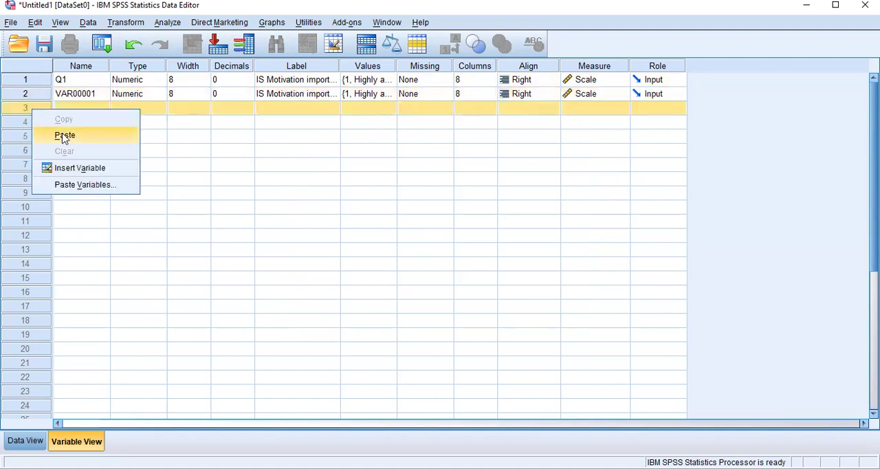
{"action": "left_click", "coordinate": [64, 136]}
{"action": "left_click", "coordinate": [27, 123]}
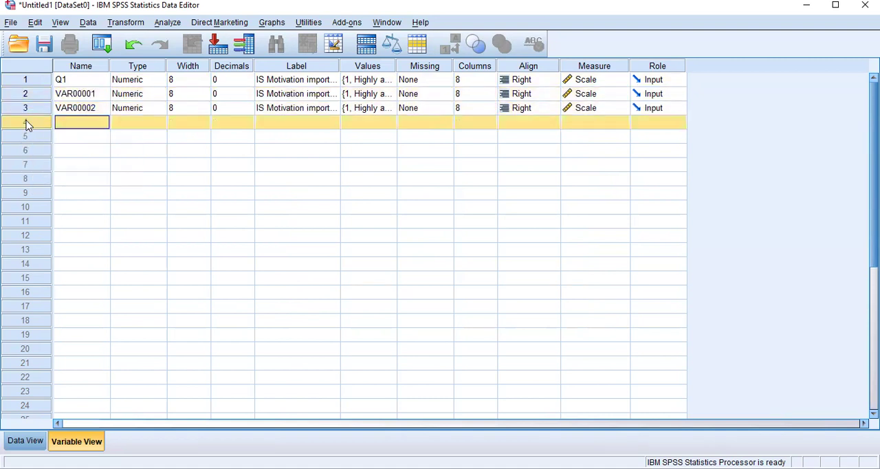
{"action": "right_click", "coordinate": [28, 123]}
{"action": "left_click", "coordinate": [57, 146]}
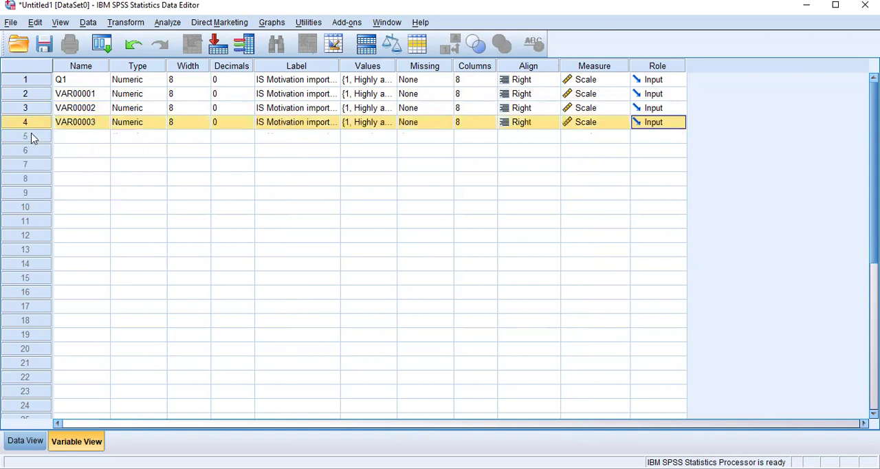
Step: Paste the copied Q1 variable definition into row 5
{"action": "left_click", "coordinate": [33, 138]}
{"action": "right_click", "coordinate": [33, 137]}
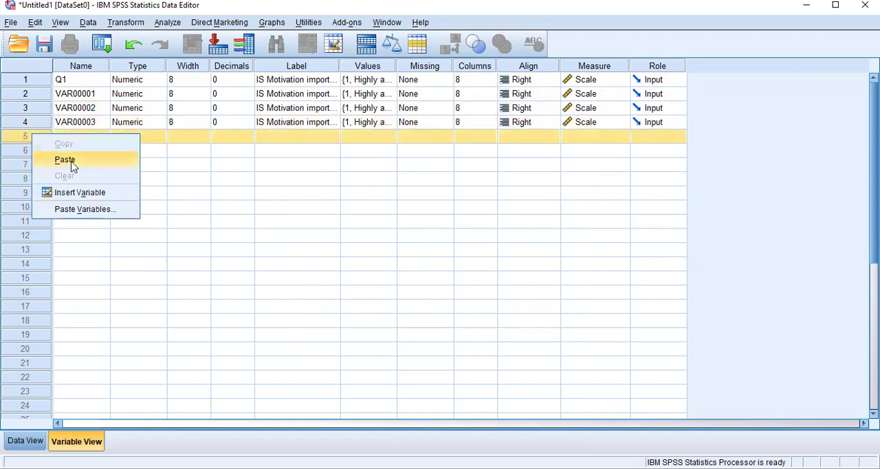
{"action": "left_click", "coordinate": [74, 168]}
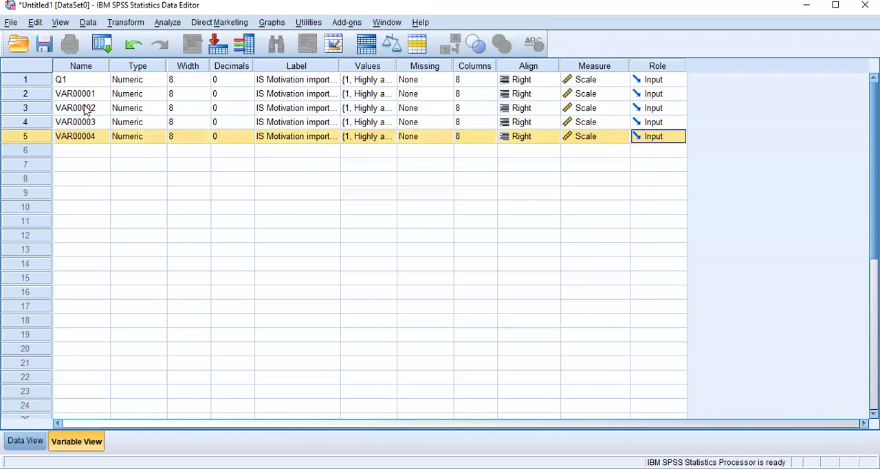
Step: Rename the pasted variables in rows 2 to 5 as Q2, Q3, Q4 and Q5
{"action": "key", "text": "ctrl+Home"}
{"action": "key", "text": "Down"}
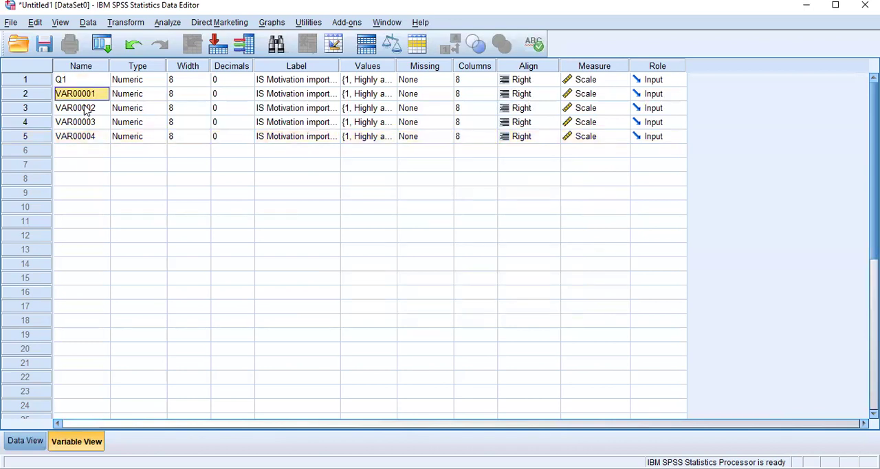
{"action": "key", "text": "F2"}
{"action": "type", "text": "Q2"}
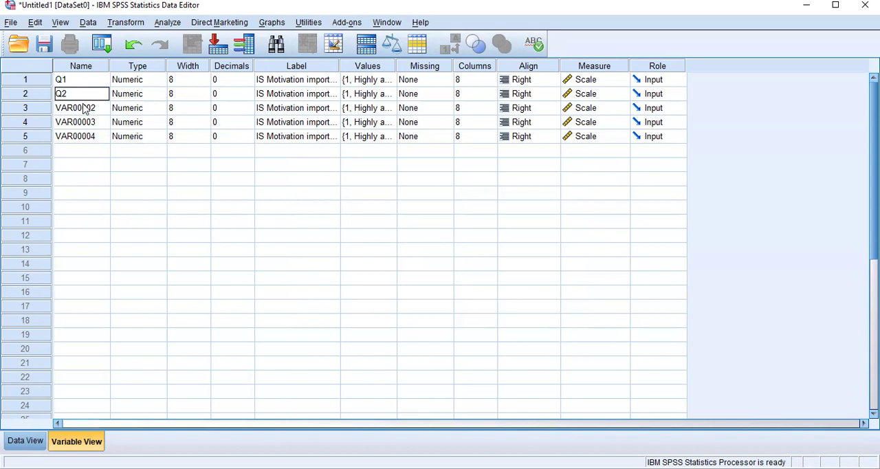
{"action": "key", "text": "Return"}
{"action": "type", "text": "Q3"}
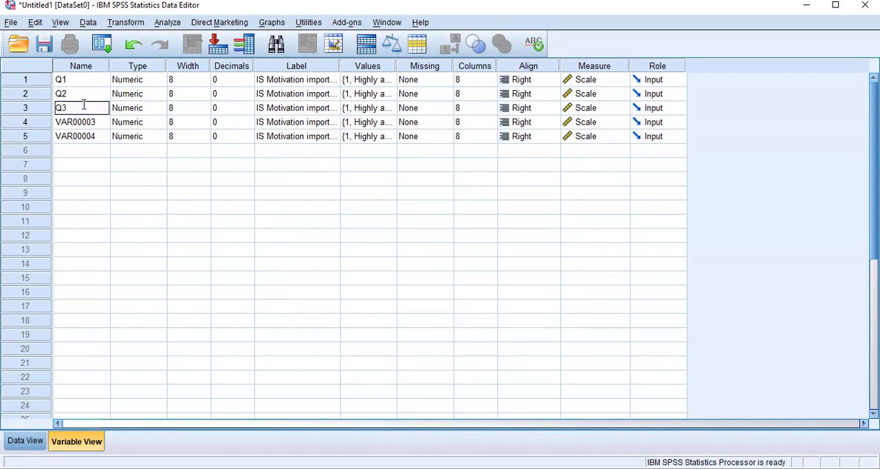
{"action": "key", "text": "Return"}
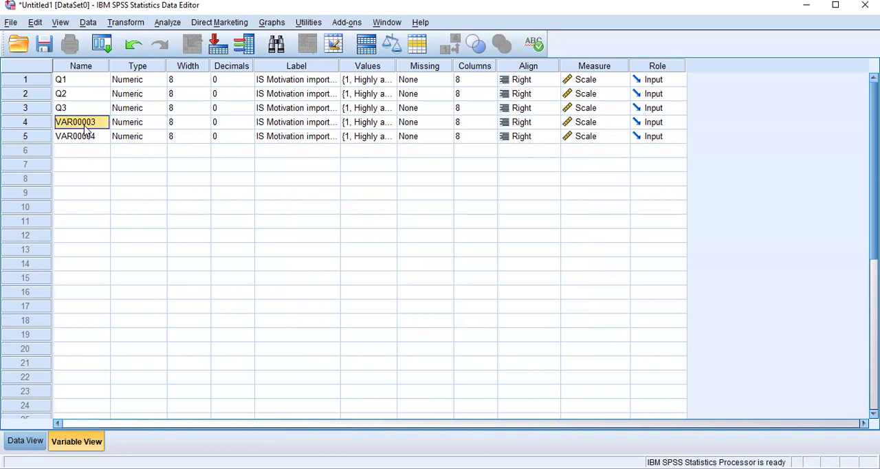
{"action": "type", "text": "Q4"}
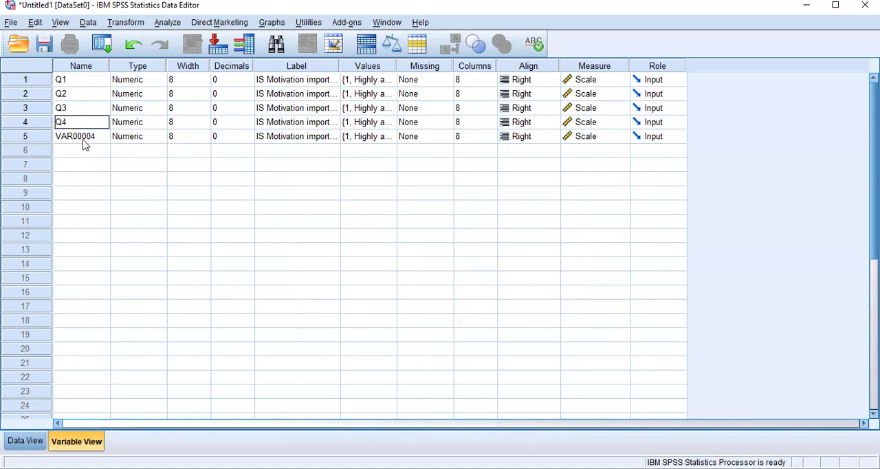
{"action": "left_click", "coordinate": [77, 139]}
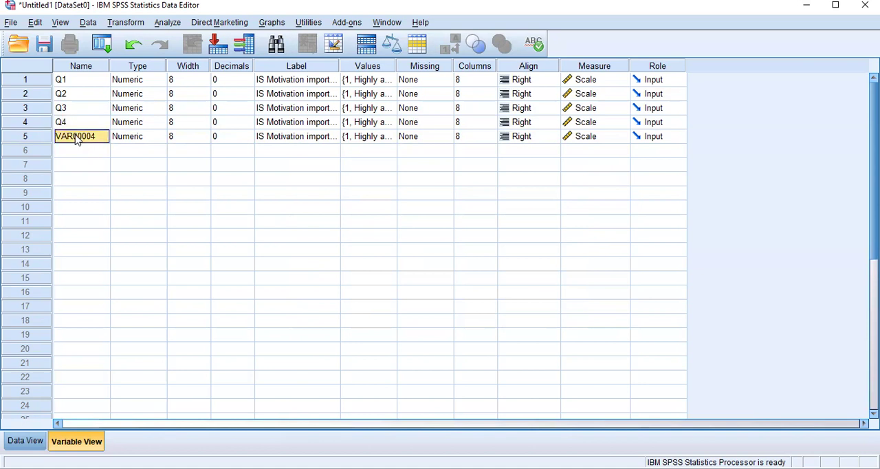
{"action": "type", "text": "Q5"}
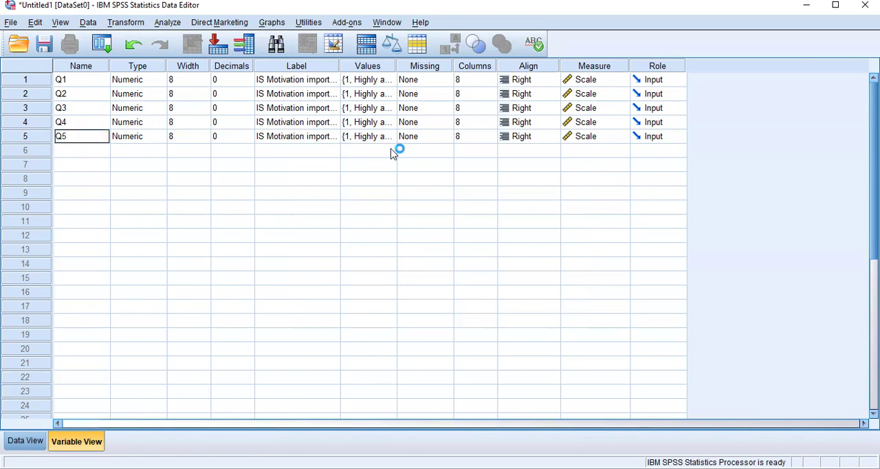
Step: Replace the variable label of Q2 with "IS motivation leading performance"
{"action": "left_click", "coordinate": [300, 97]}
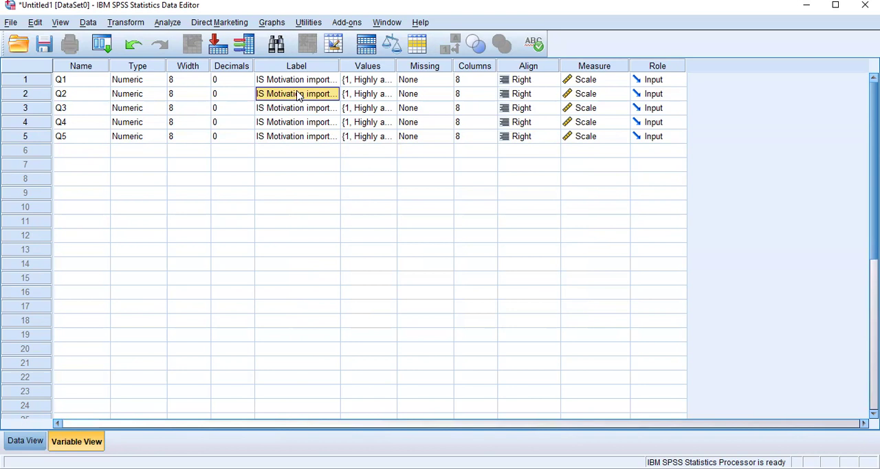
{"action": "key", "text": "BackSpace"}
{"action": "type", "text": "IS mo"}
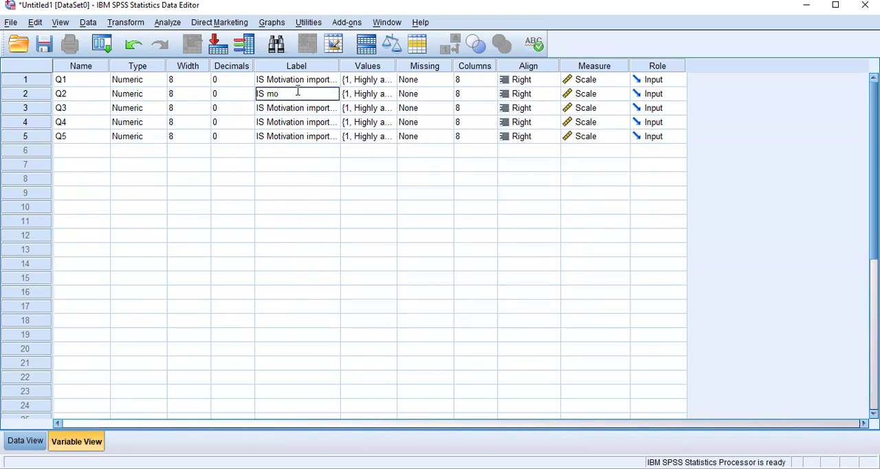
{"action": "type", "text": "tivation leading p"}
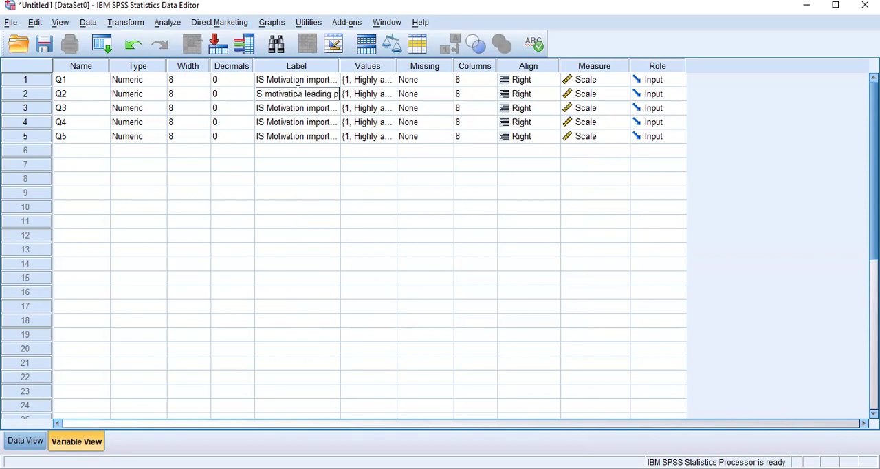
{"action": "type", "text": "erformanc"}
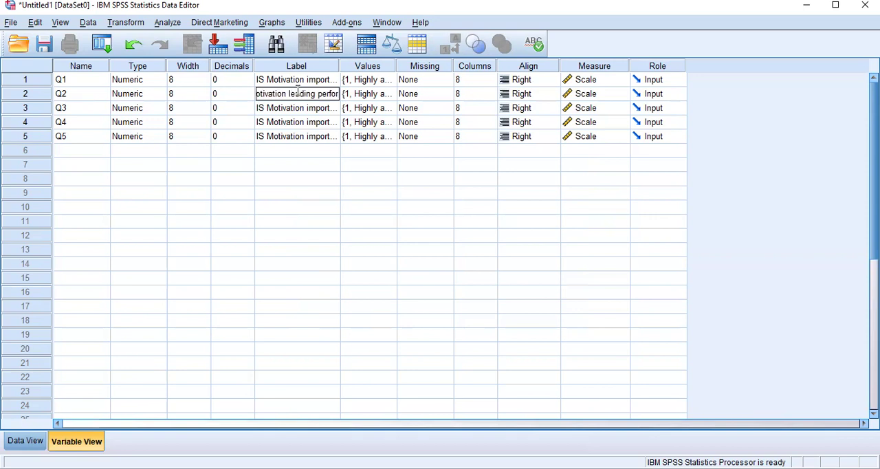
{"action": "key", "text": "BackSpace"}
{"action": "key", "text": "BackSpace"}
{"action": "type", "text": "nce"}
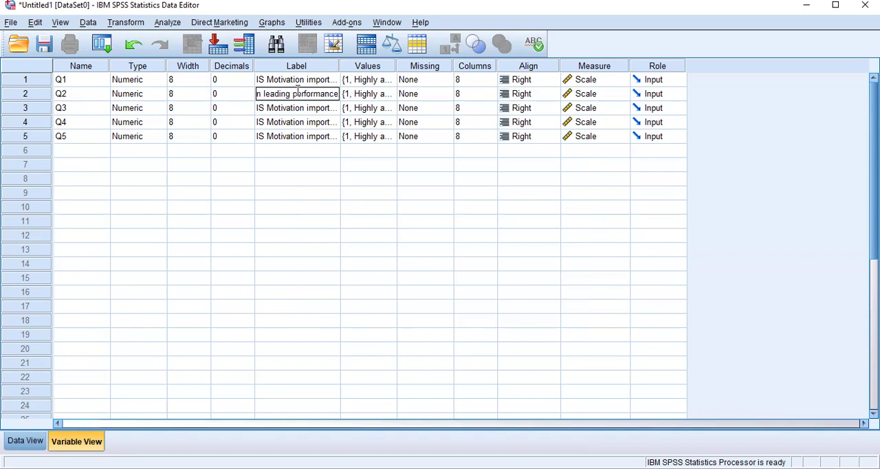
Step: Replace the variable label of Q3 with "is important significant"
{"action": "left_click", "coordinate": [302, 109]}
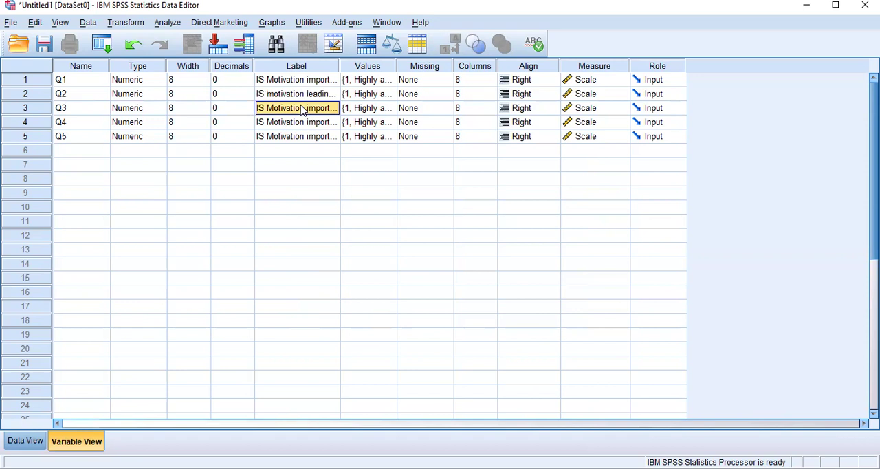
{"action": "type", "text": "is importan"}
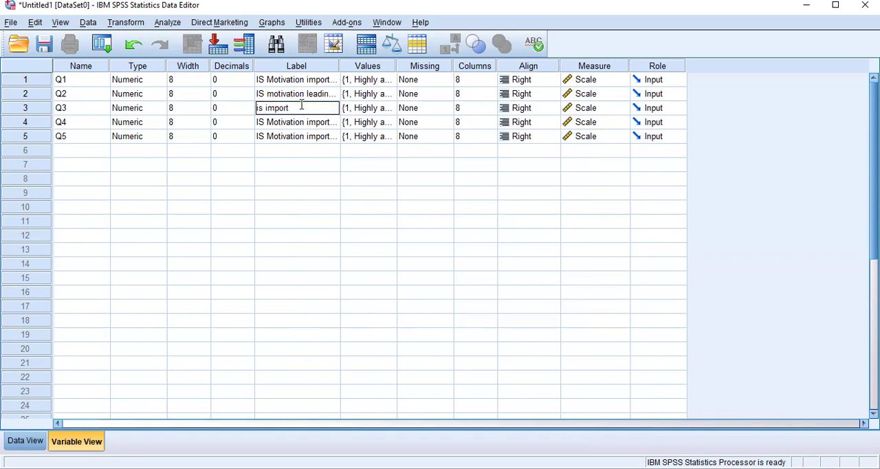
{"action": "type", "text": "gnificant"}
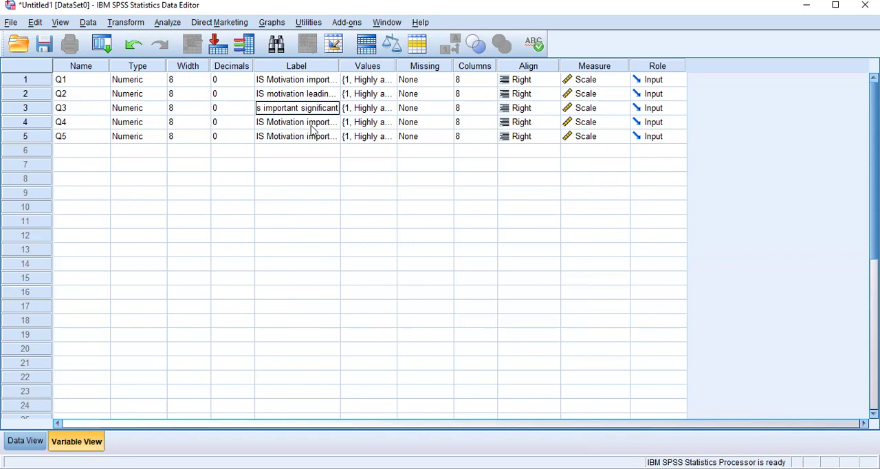
Step: Replace the variable label of Q4 with "does motivation mean salary increment"
{"action": "left_click", "coordinate": [311, 126]}
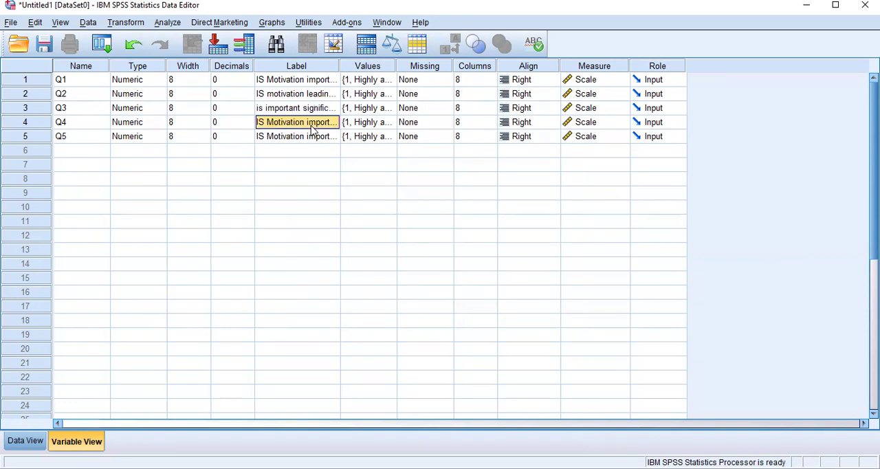
{"action": "type", "text": "does mo"}
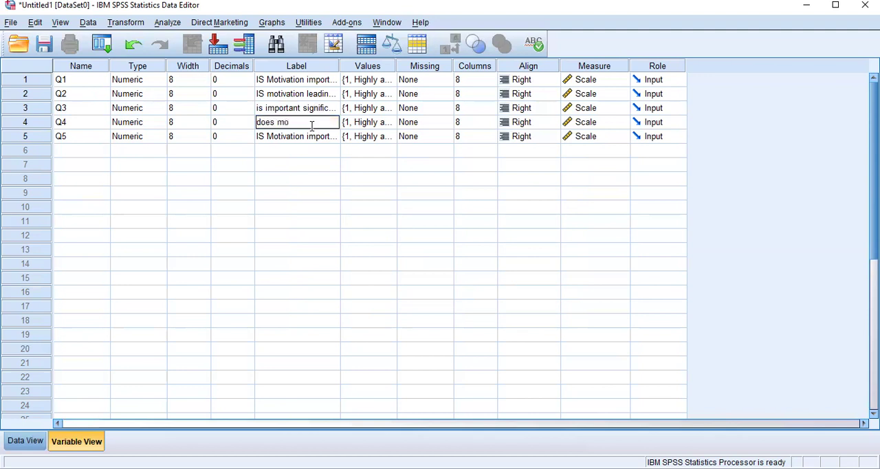
{"action": "type", "text": "tivation mean salar"}
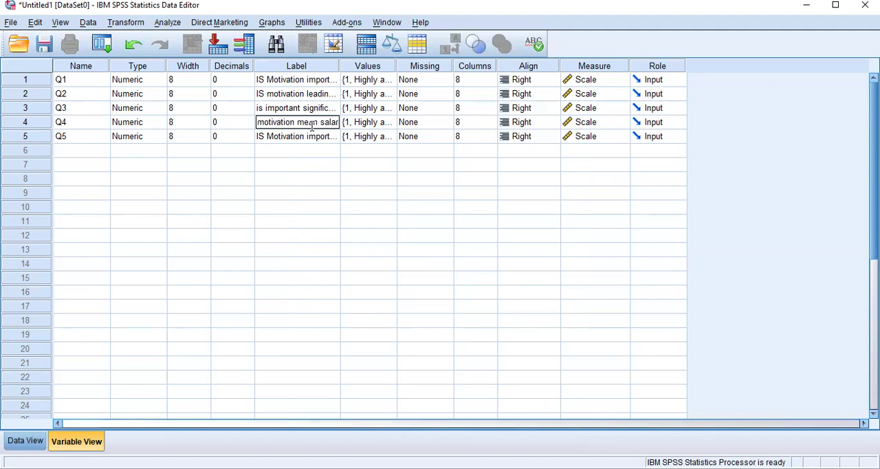
{"action": "type", "text": "y incr"}
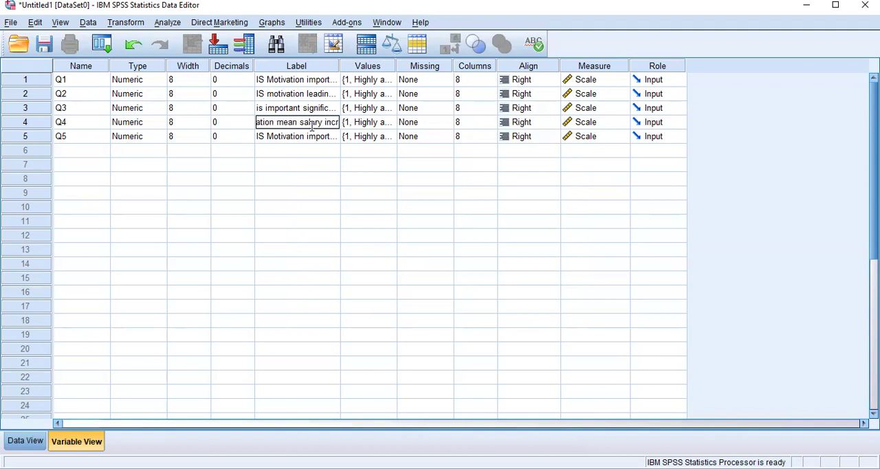
{"action": "type", "text": "ement"}
Step: Replace the variable label of Q5 with "is motivation key factor in performance"
{"action": "left_click", "coordinate": [307, 139]}
{"action": "type", "text": "is"}
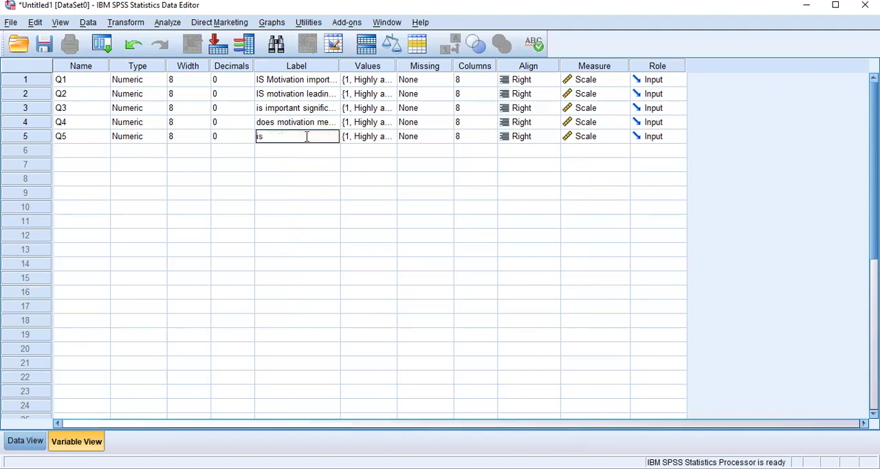
{"action": "type", "text": " im"}
{"action": "key", "text": "BackSpace"}
{"action": "key", "text": "BackSpace"}
{"action": "type", "text": "motivation key facto"}
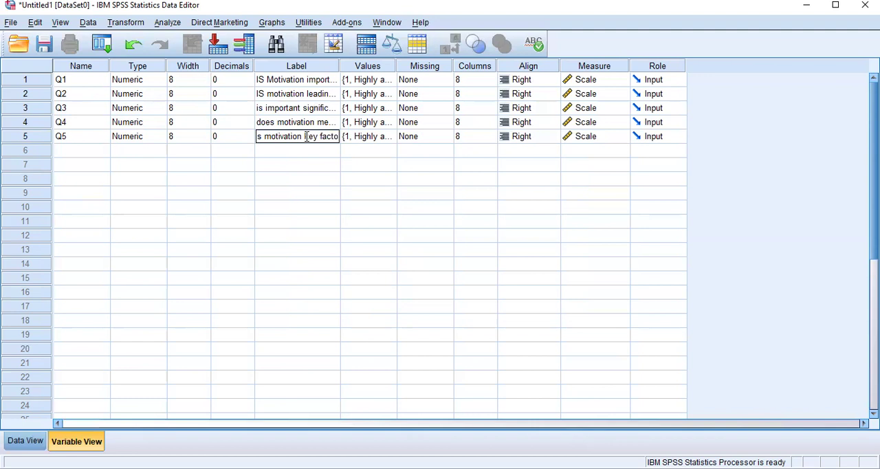
{"action": "type", "text": "r in pe"}
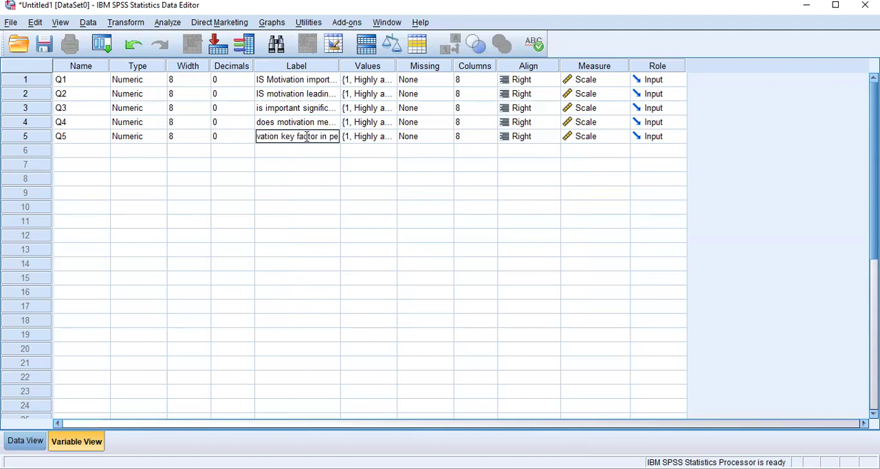
{"action": "type", "text": "rfo"}
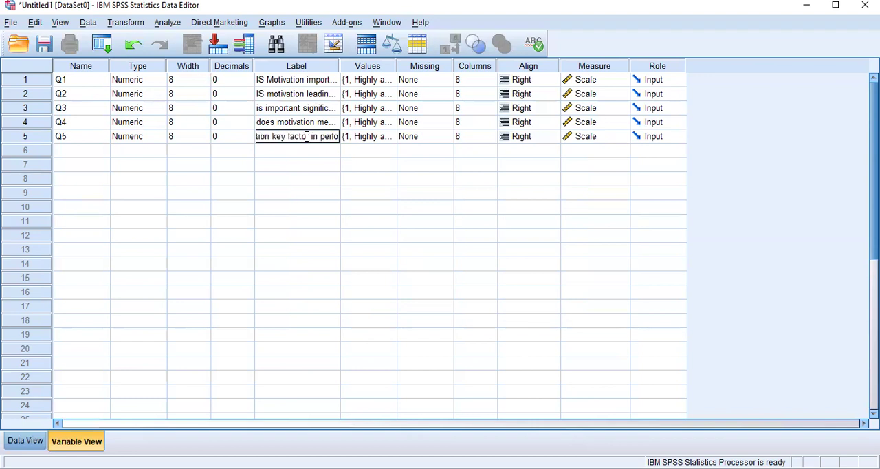
{"action": "type", "text": "rmance"}
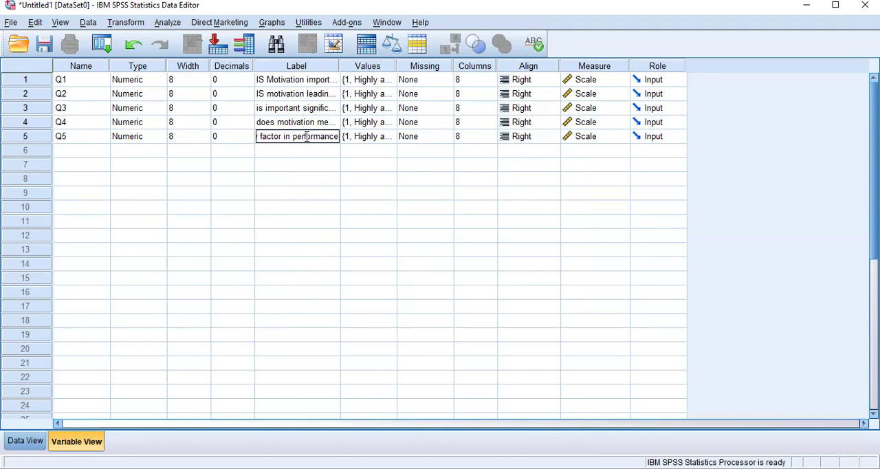
{"action": "left_click", "coordinate": [223, 152]}
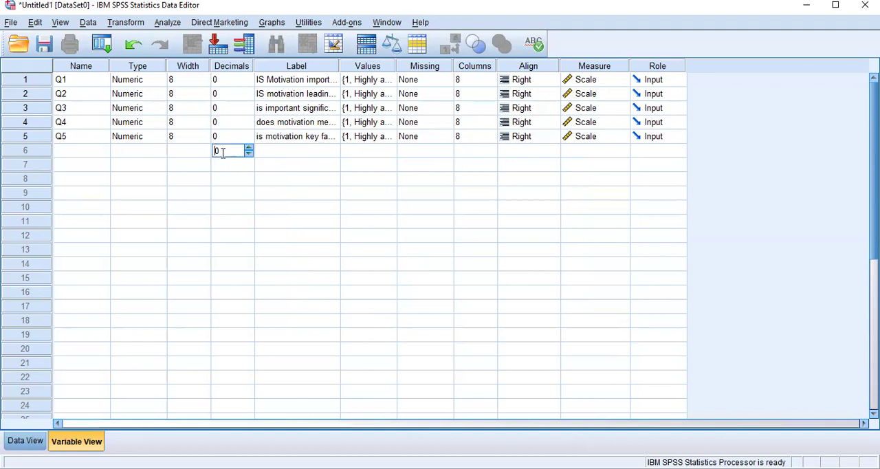
{"action": "left_click", "coordinate": [294, 123]}
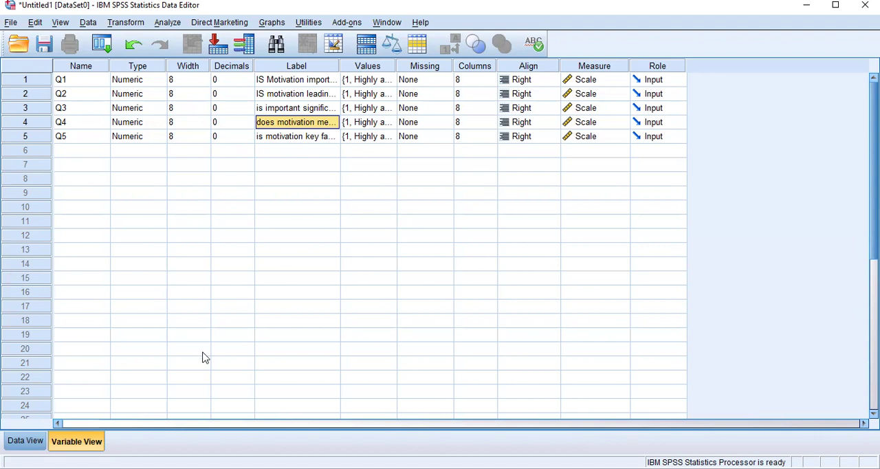
Step: Switch to the case data and enter 5 as the first respondent's answer to Q1
{"action": "left_click", "coordinate": [24, 441]}
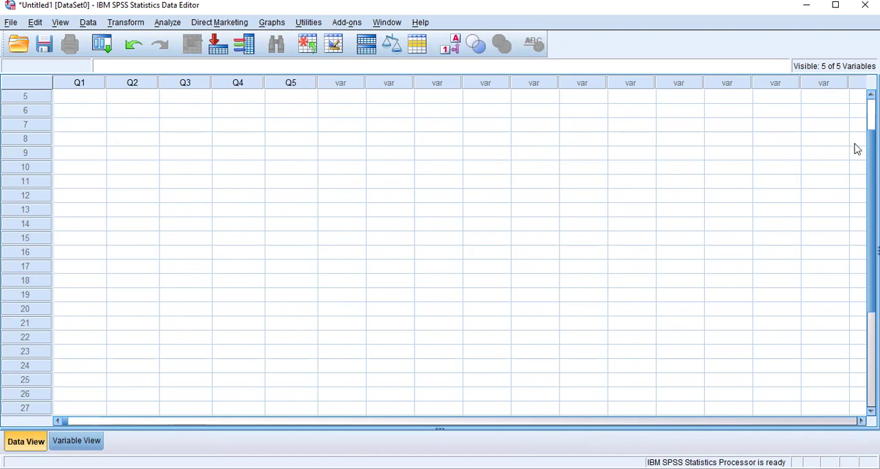
{"action": "scroll", "coordinate": [460, 251], "scroll_direction": "up", "scroll_amount": 2}
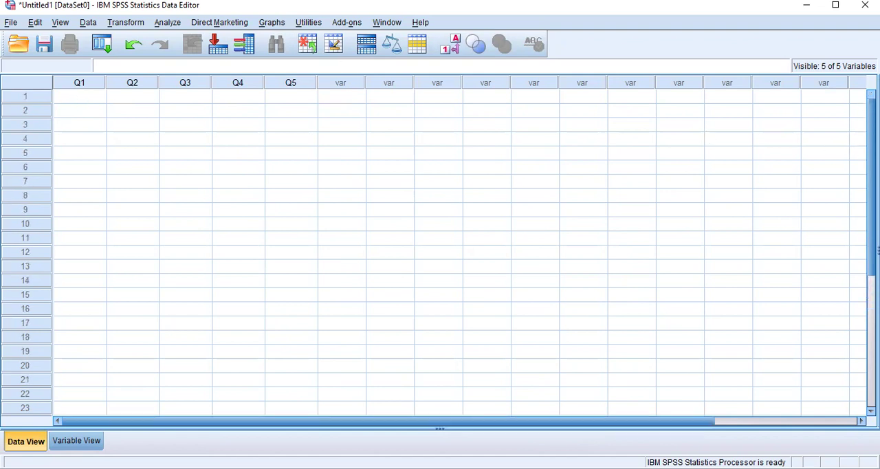
{"action": "left_click", "coordinate": [82, 102]}
{"action": "type", "text": "5"}
{"action": "left_click", "coordinate": [141, 99]}
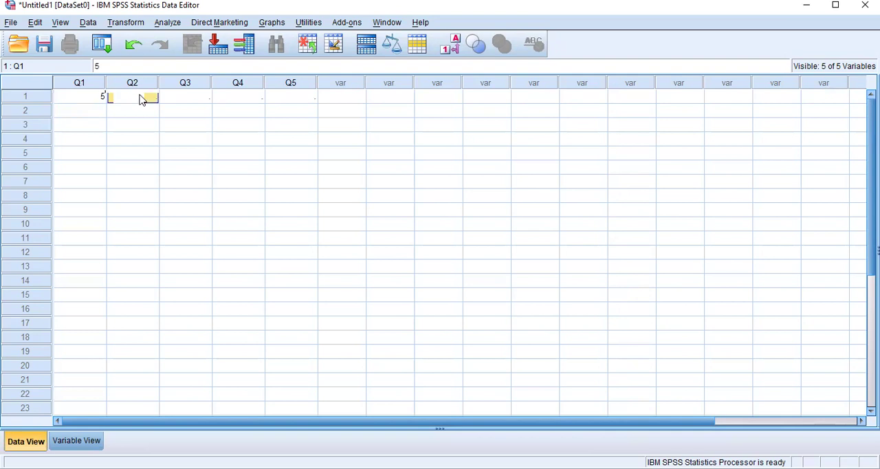
Step: Toggle the value labels display on for the Q1 response and back to numeric codes
{"action": "left_click", "coordinate": [103, 98]}
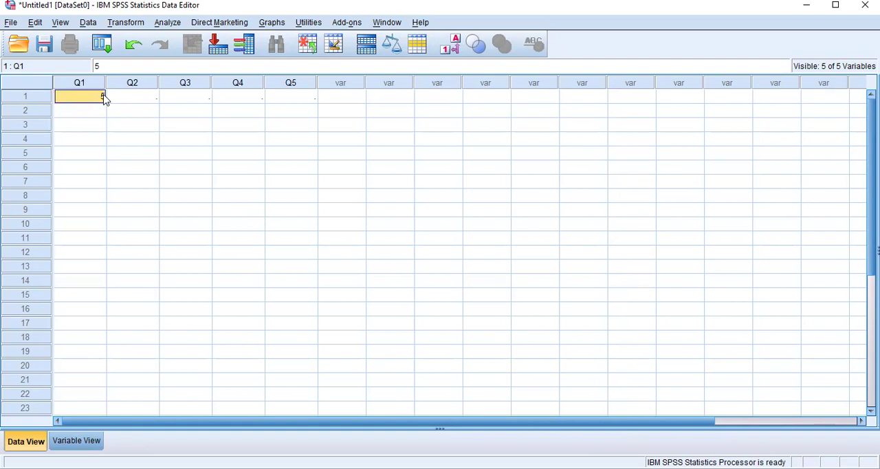
{"action": "left_click", "coordinate": [453, 46]}
{"action": "left_click", "coordinate": [452, 46]}
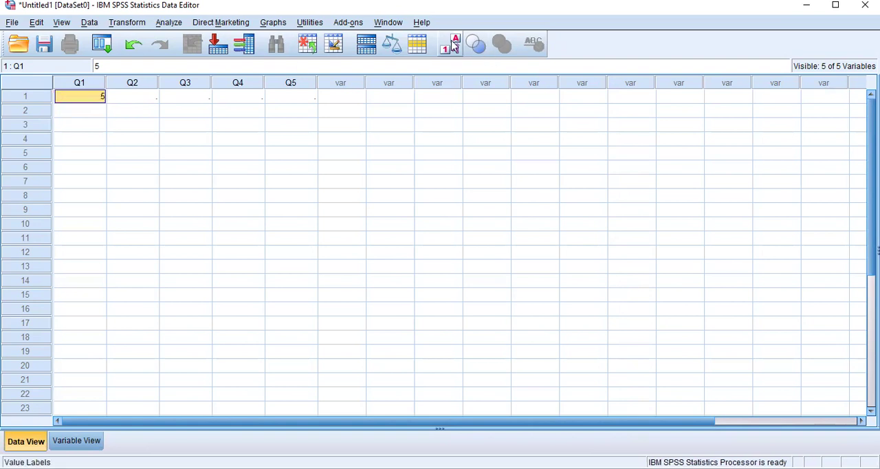
Step: Enter the first respondent's remaining answers: 5 for Q2, 5 for Q3, 3 for Q4 and 3 for Q5
{"action": "left_click", "coordinate": [141, 95]}
{"action": "type", "text": "5"}
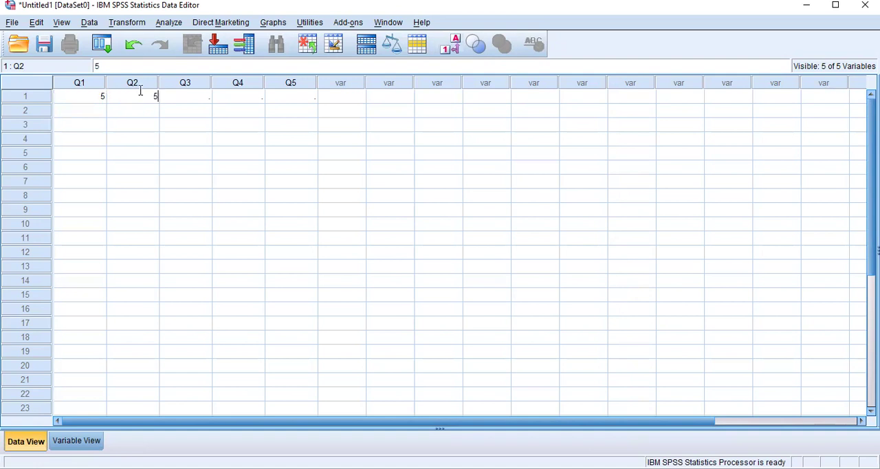
{"action": "key", "text": "Tab"}
{"action": "type", "text": "5"}
{"action": "key", "text": "Tab"}
{"action": "type", "text": "3"}
{"action": "key", "text": "Tab"}
{"action": "type", "text": "3"}
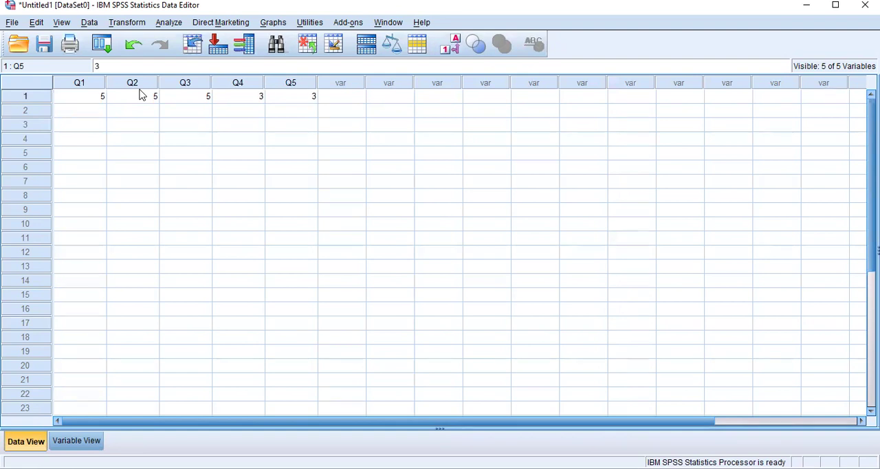
Step: Enter the second respondent's answers: 3 for Q1, 3 for Q2, 3 for Q3, 2 for Q4 and 2 for Q5
{"action": "left_click", "coordinate": [96, 111]}
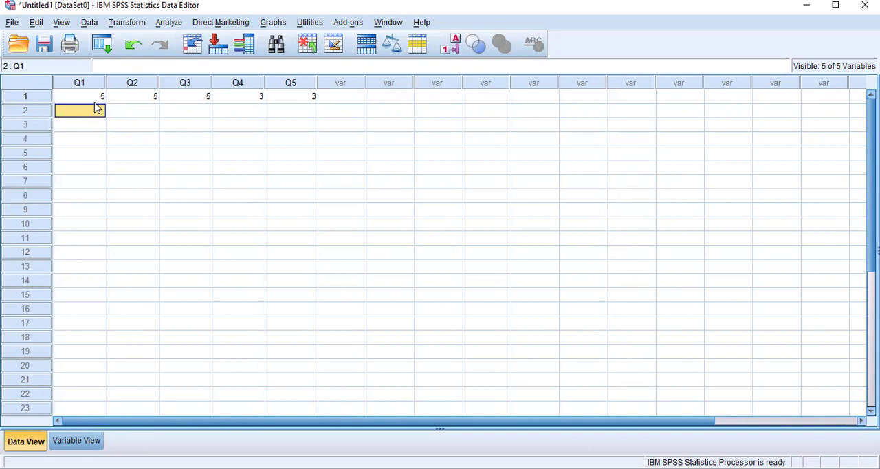
{"action": "left_click", "coordinate": [95, 103]}
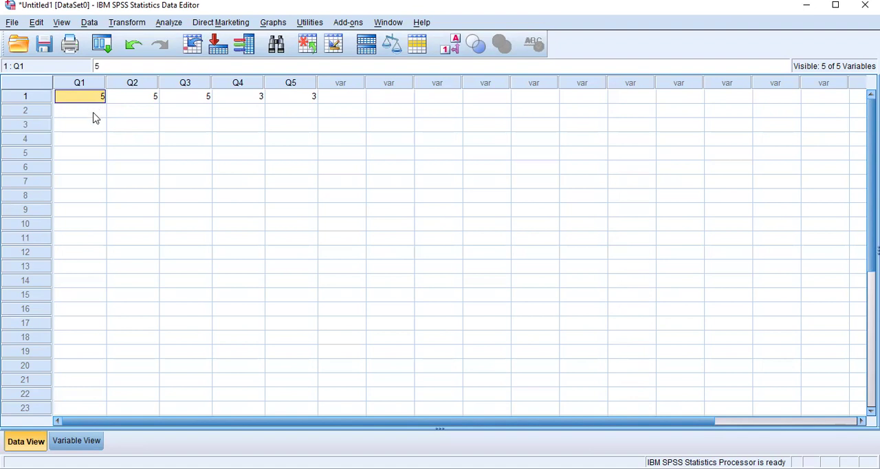
{"action": "left_click", "coordinate": [95, 118]}
{"action": "type", "text": "3"}
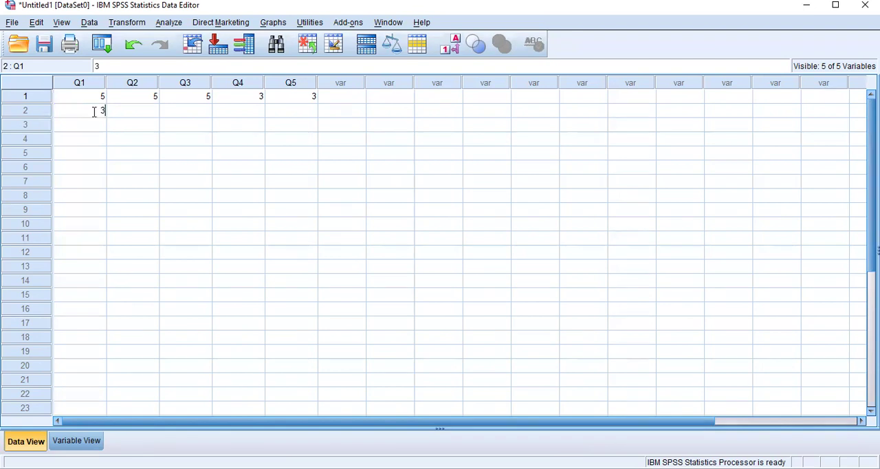
{"action": "key", "text": "Tab"}
{"action": "type", "text": "3"}
{"action": "key", "text": "Tab"}
{"action": "type", "text": "3"}
{"action": "key", "text": "Tab"}
{"action": "type", "text": "2"}
{"action": "key", "text": "Tab"}
{"action": "type", "text": "2"}
Step: Enter the third respondent's answers: 4 for Q1, 4 for Q2, 4 for Q3, 3 for Q4 and 2 for Q5
{"action": "left_click", "coordinate": [94, 130]}
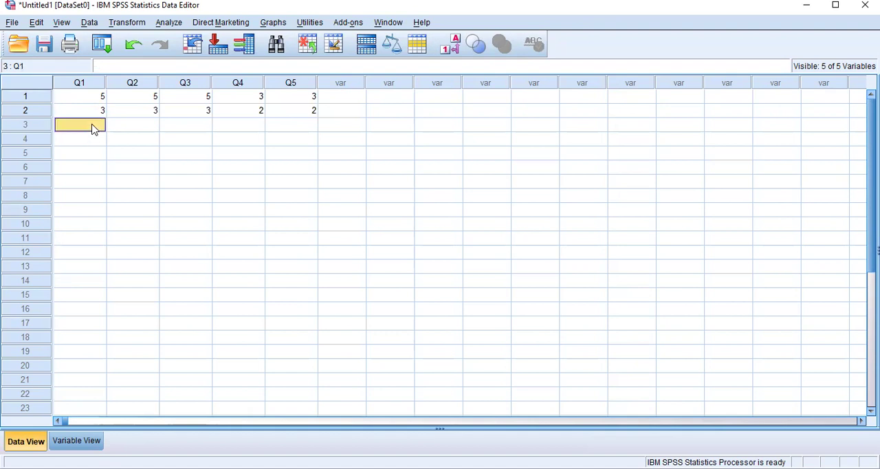
{"action": "type", "text": "4"}
{"action": "key", "text": "Tab"}
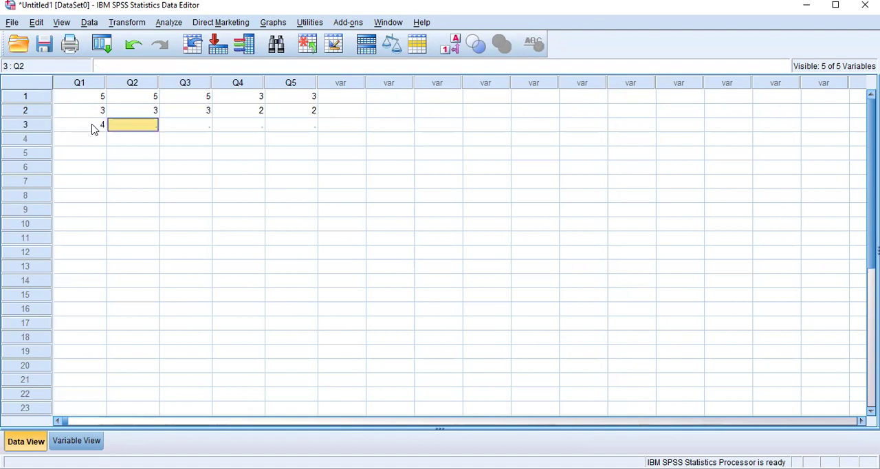
{"action": "type", "text": "4"}
{"action": "key", "text": "Tab"}
{"action": "type", "text": "4"}
{"action": "key", "text": "Tab"}
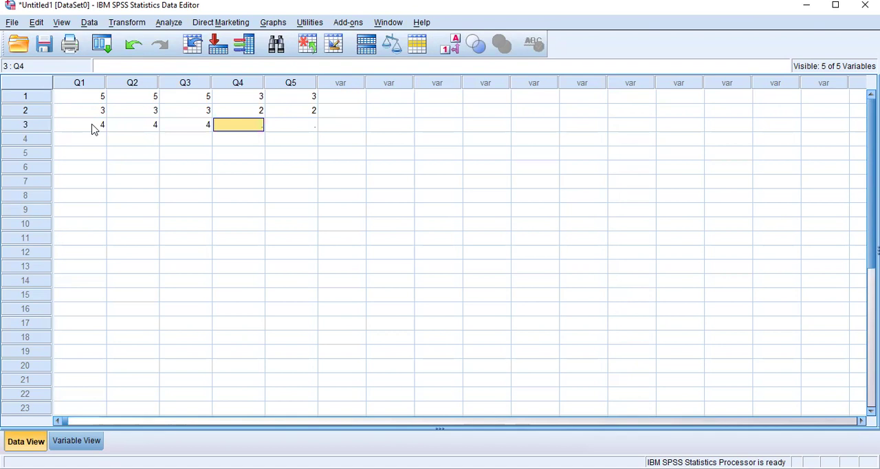
{"action": "type", "text": "3"}
{"action": "key", "text": "Tab"}
{"action": "type", "text": "2"}
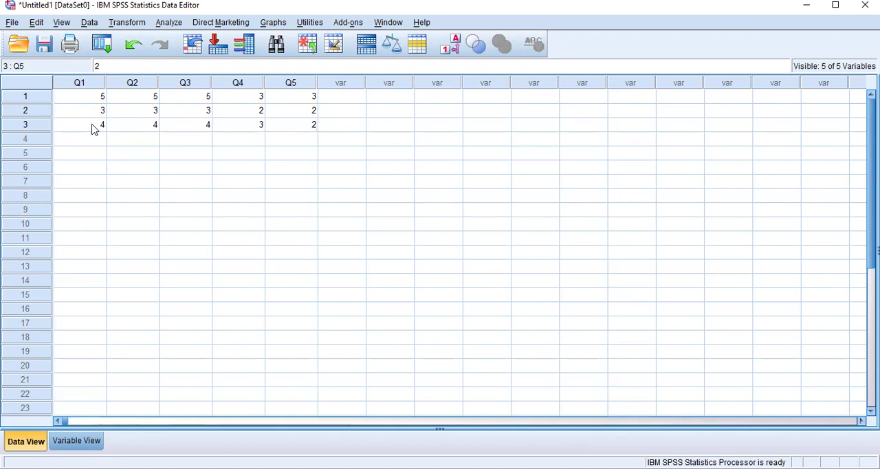
Step: Enter the fourth respondent's answers: 1 for Q1, 1 for Q2, 1 for Q3, 5 for Q4 and 3 for Q5
{"action": "left_click", "coordinate": [98, 142]}
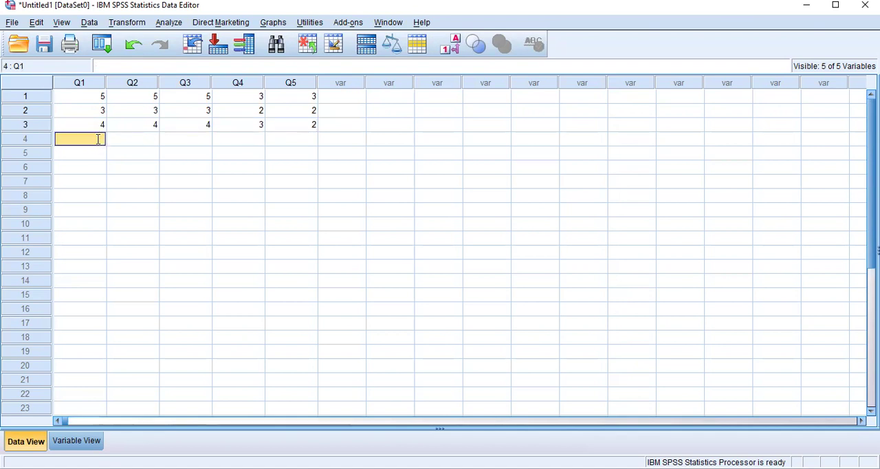
{"action": "type", "text": "1"}
{"action": "key", "text": "Tab"}
{"action": "type", "text": "1"}
{"action": "key", "text": "Tab"}
{"action": "type", "text": "1"}
{"action": "key", "text": "Tab"}
{"action": "type", "text": "5"}
{"action": "key", "text": "Tab"}
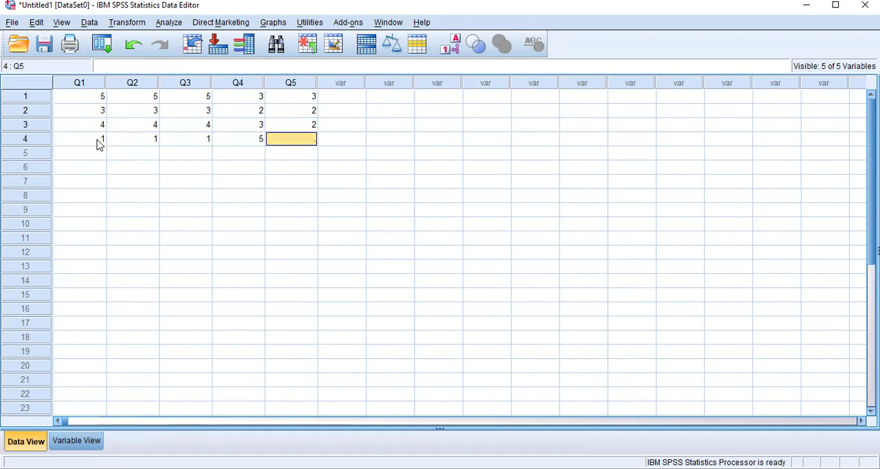
{"action": "type", "text": "3"}
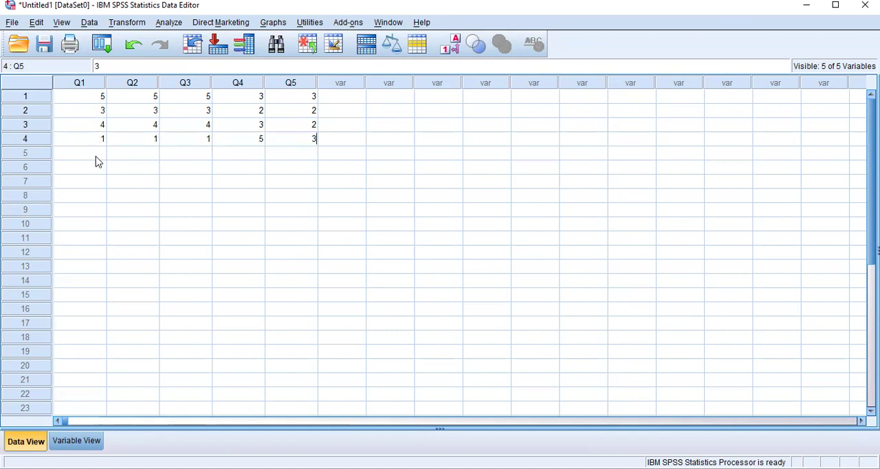
Step: Enter the fifth respondent's answers: 4 for Q1, 3 for Q2, 1 for Q3, 5 for Q4 and 2 for Q5
{"action": "left_click", "coordinate": [90, 157]}
{"action": "type", "text": "4"}
{"action": "key", "text": "Tab"}
{"action": "type", "text": "3"}
{"action": "key", "text": "Tab"}
{"action": "type", "text": "1"}
{"action": "key", "text": "Tab"}
{"action": "type", "text": "5"}
{"action": "key", "text": "Tab"}
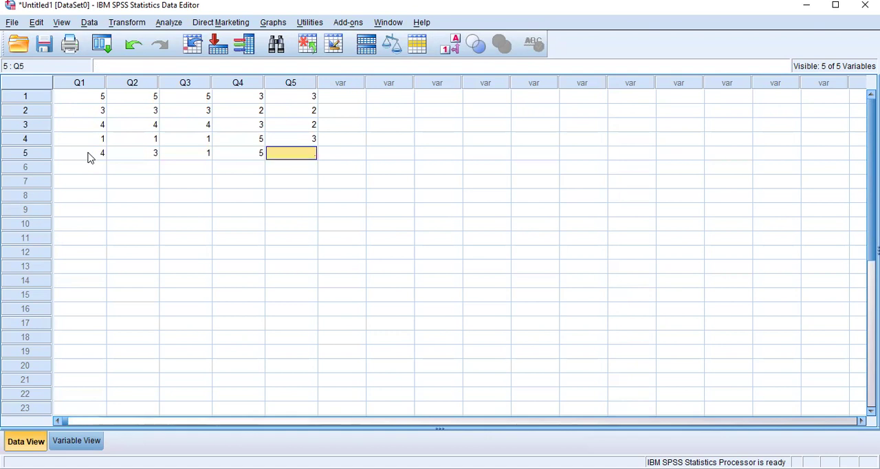
{"action": "type", "text": "2"}
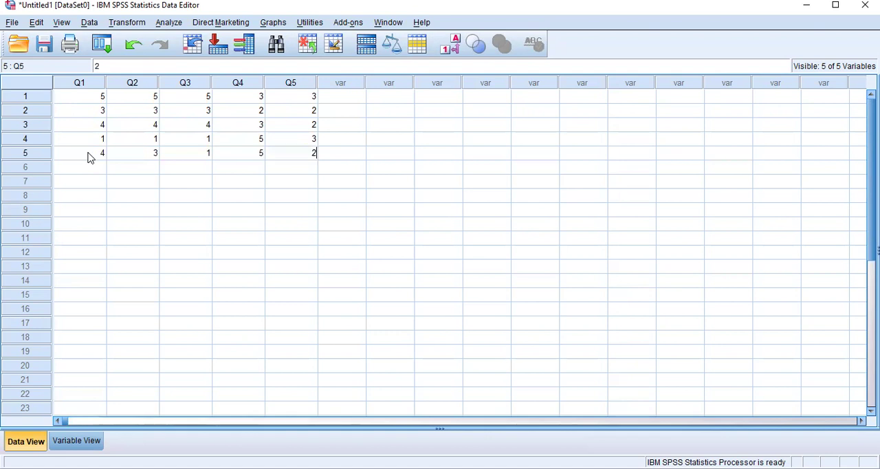
{"action": "left_click", "coordinate": [330, 202]}
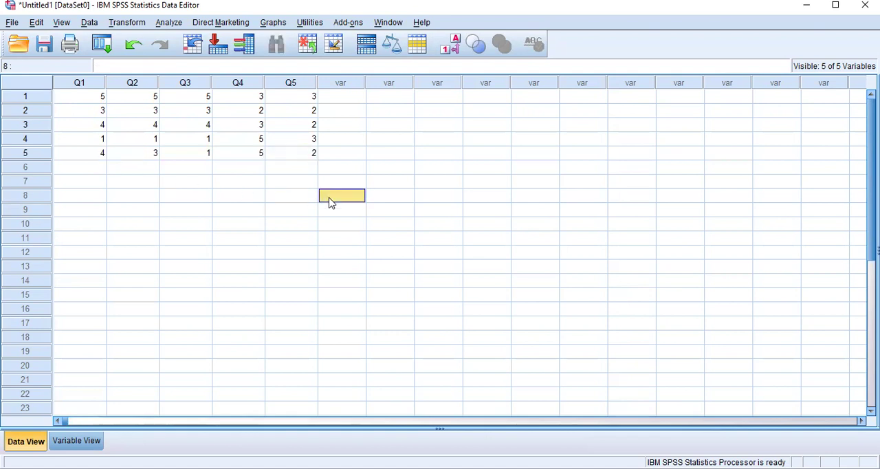
Step: Show all five respondents' answers as value labels, restore the numeric codes, and switch to the variable definitions
{"action": "left_click", "coordinate": [457, 48]}
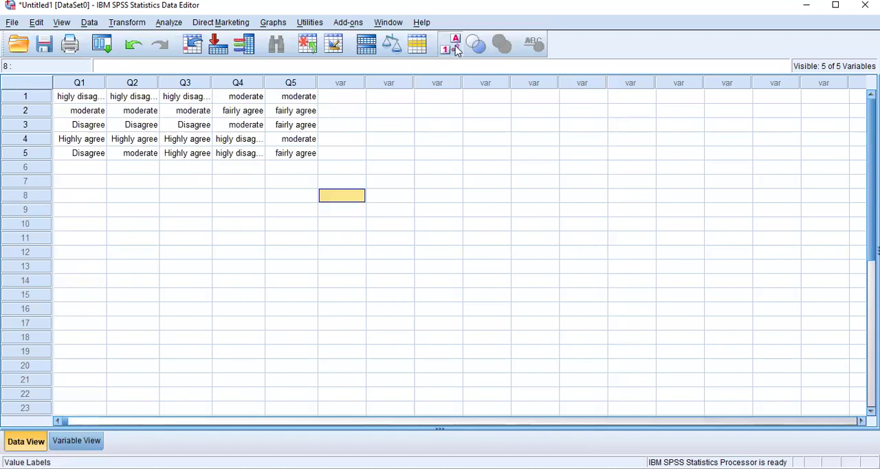
{"action": "left_click", "coordinate": [457, 48]}
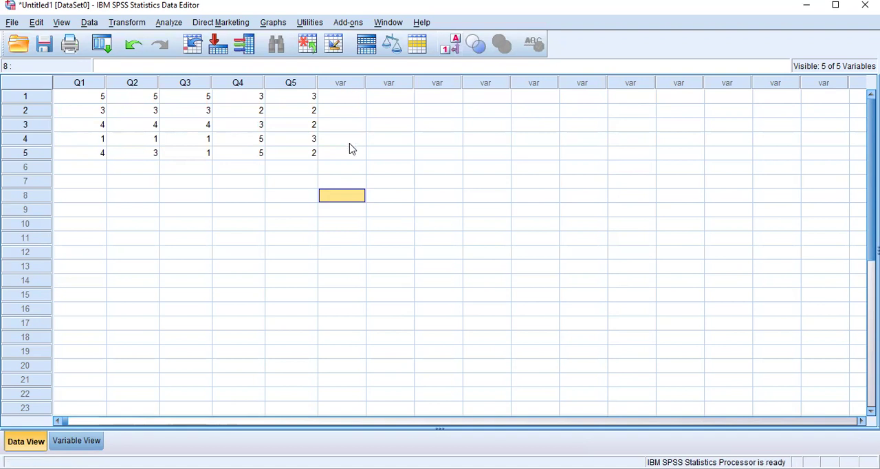
{"action": "left_click", "coordinate": [76, 444]}
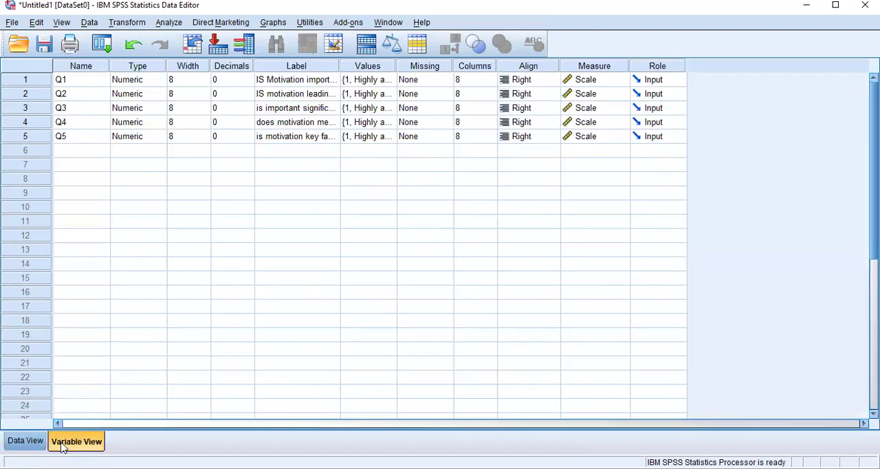
Step: Start a Frequencies analysis and add all five variables, Q1 to Q5, to it
{"action": "left_click", "coordinate": [168, 22]}
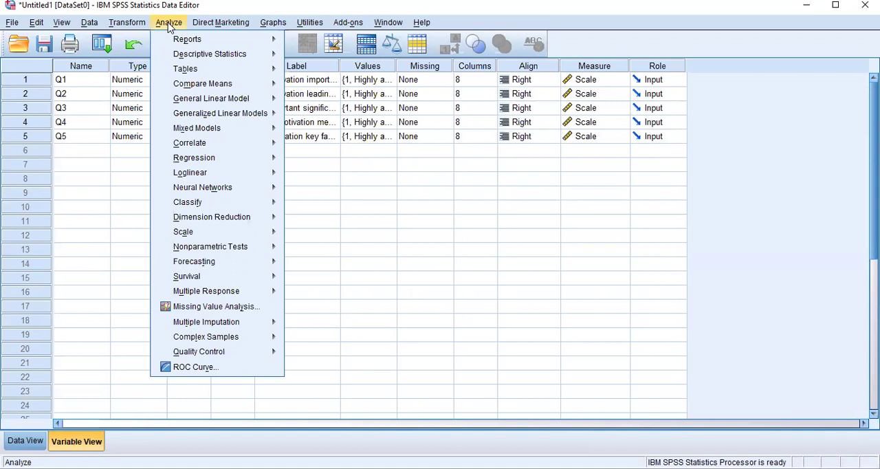
{"action": "mouse_move", "coordinate": [250, 73]}
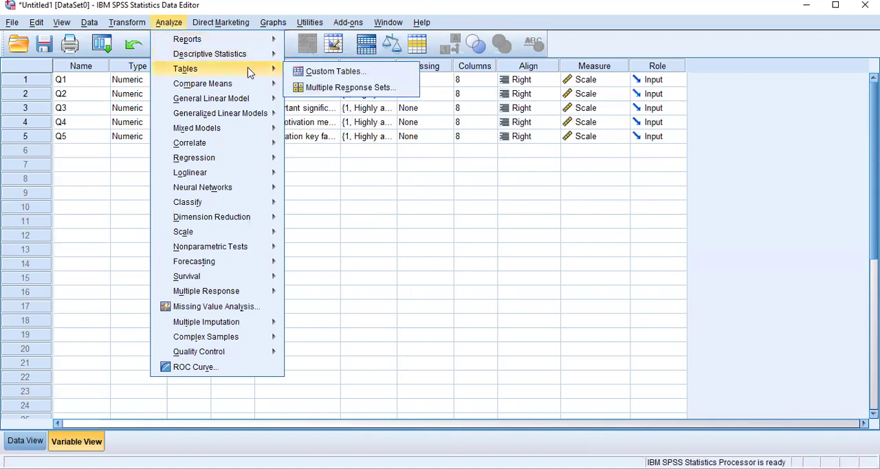
{"action": "mouse_move", "coordinate": [265, 55]}
{"action": "left_click", "coordinate": [298, 55]}
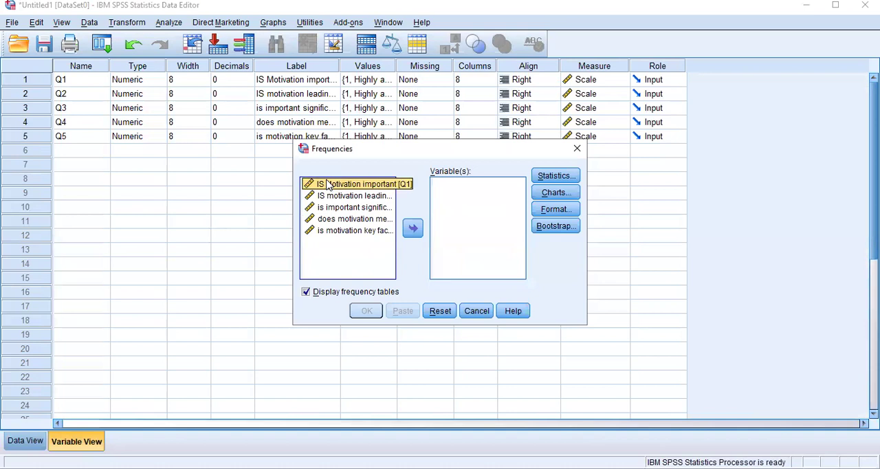
{"action": "left_click", "coordinate": [340, 196], "text": "ctrl"}
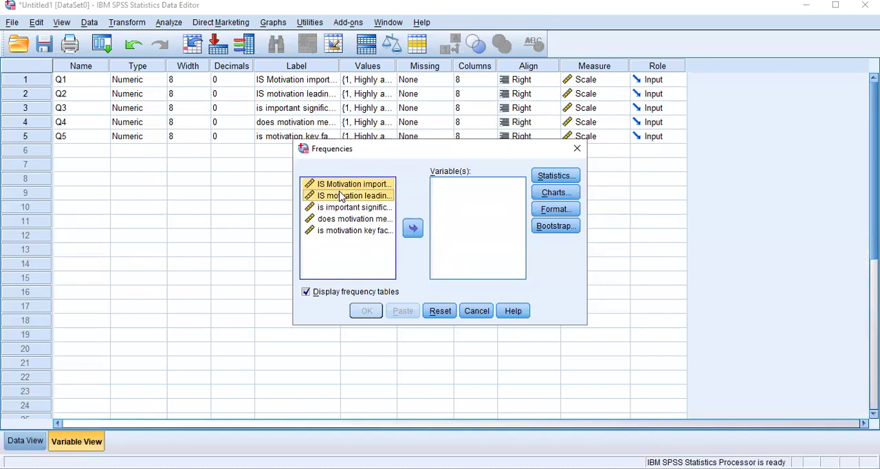
{"action": "left_click", "coordinate": [346, 207], "text": "ctrl"}
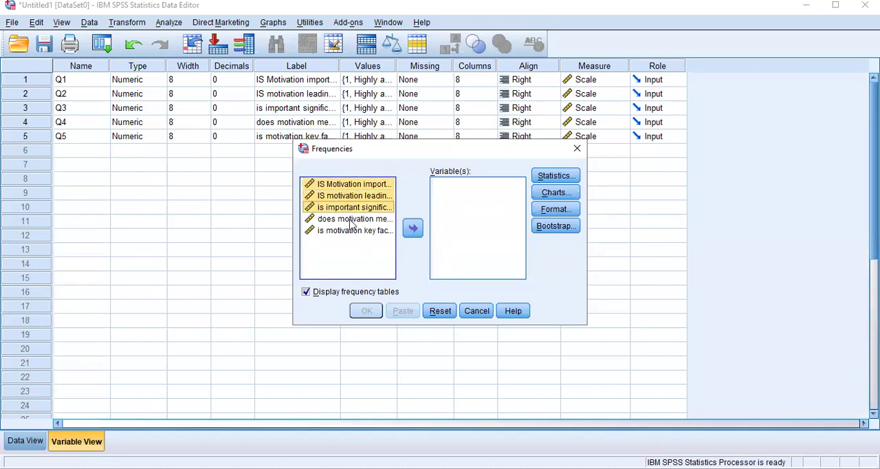
{"action": "left_click", "coordinate": [349, 218], "text": "ctrl"}
{"action": "left_click", "coordinate": [356, 231], "text": "ctrl"}
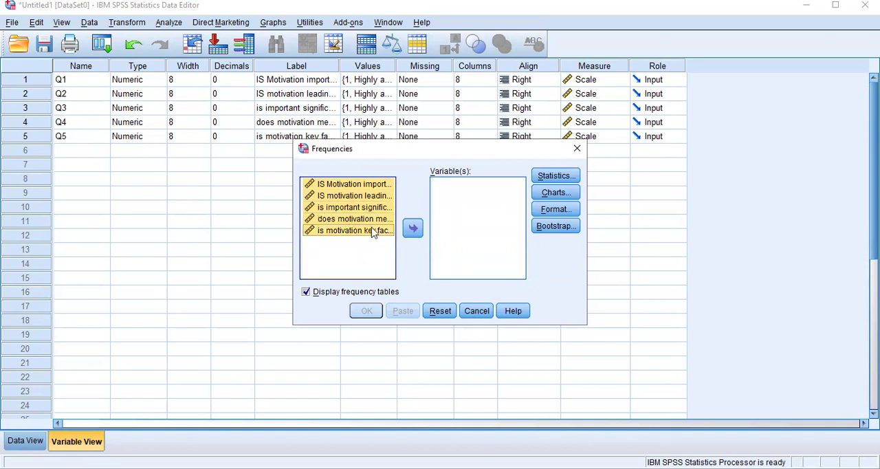
{"action": "left_click", "coordinate": [412, 228]}
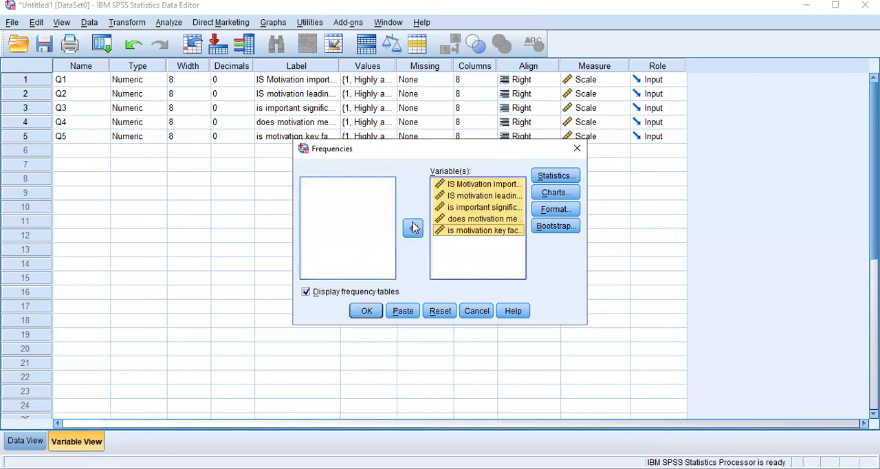
Step: Include the mean, median and standard deviation in the frequency statistics and run the analysis
{"action": "left_click", "coordinate": [556, 176]}
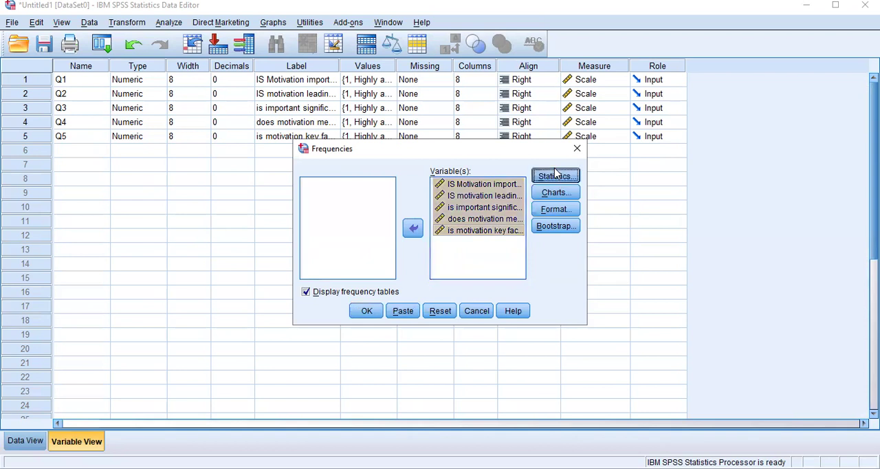
{"action": "left_click", "coordinate": [478, 152]}
{"action": "left_click", "coordinate": [478, 165]}
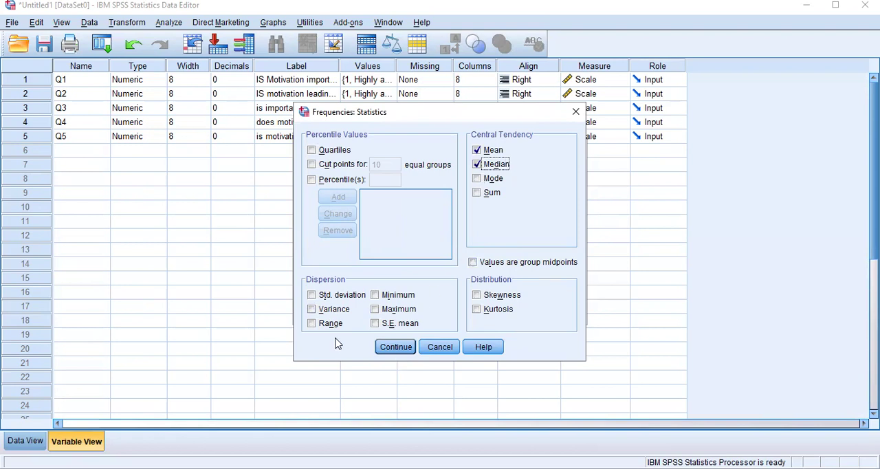
{"action": "left_click", "coordinate": [313, 295]}
{"action": "left_click", "coordinate": [395, 355]}
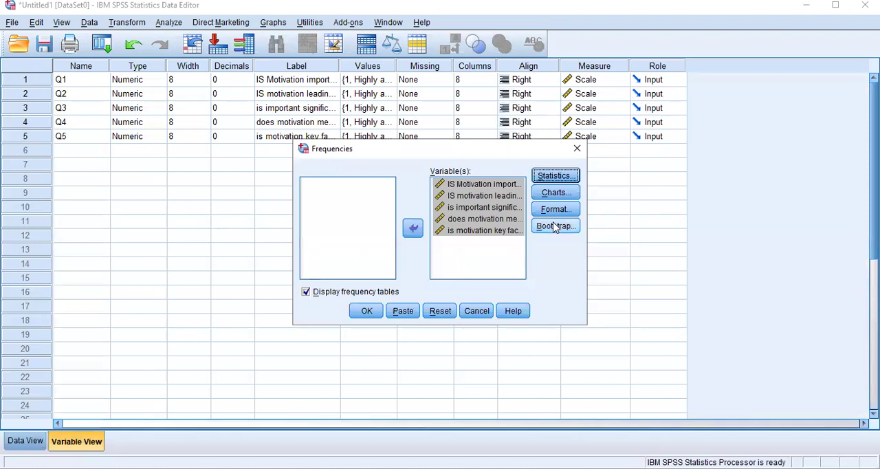
{"action": "left_click", "coordinate": [368, 315]}
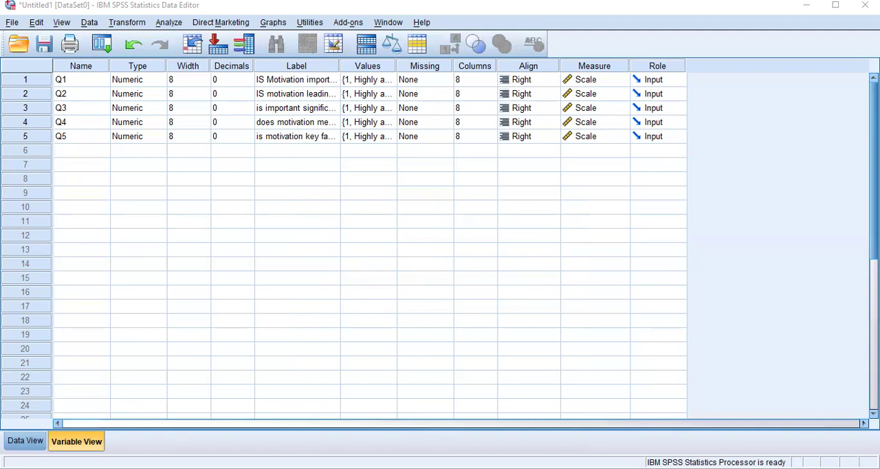
Step: Run a bivariate Pearson correlation with two-tailed significance on all five variables, Q1 to Q5
{"action": "left_click", "coordinate": [170, 23]}
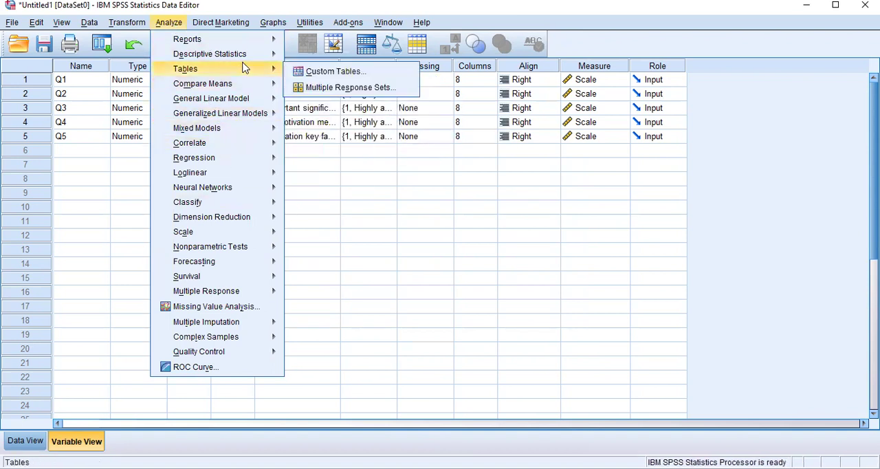
{"action": "mouse_move", "coordinate": [266, 62]}
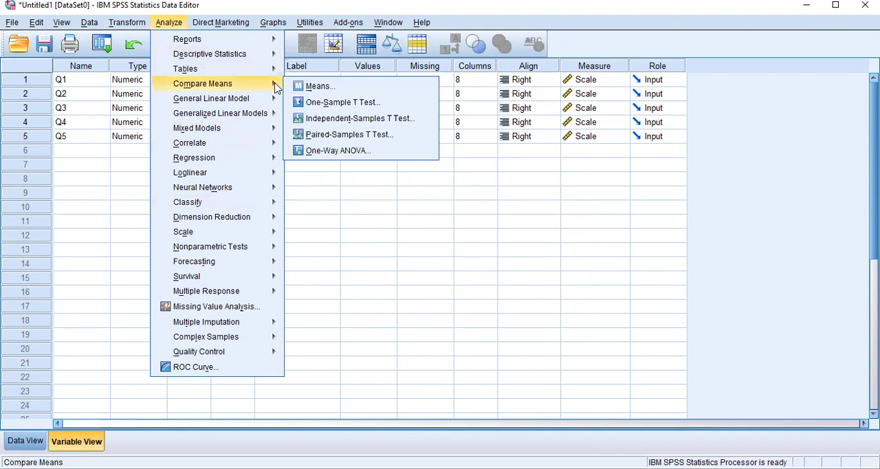
{"action": "mouse_move", "coordinate": [260, 152]}
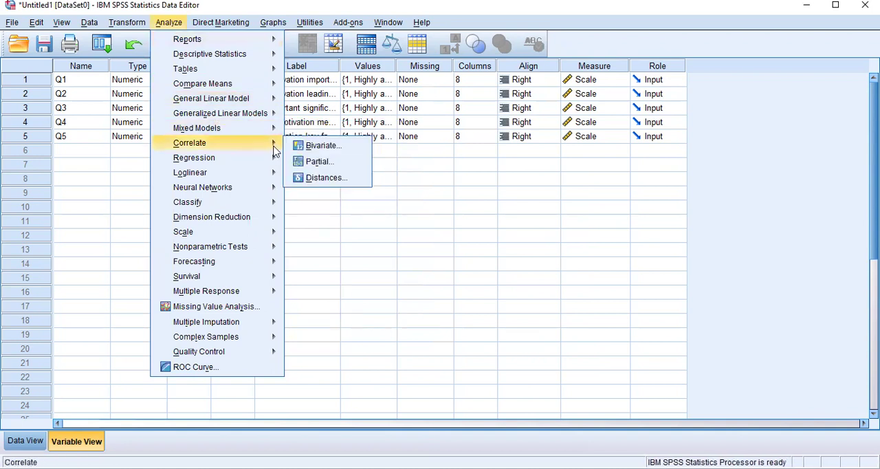
{"action": "left_click", "coordinate": [319, 146]}
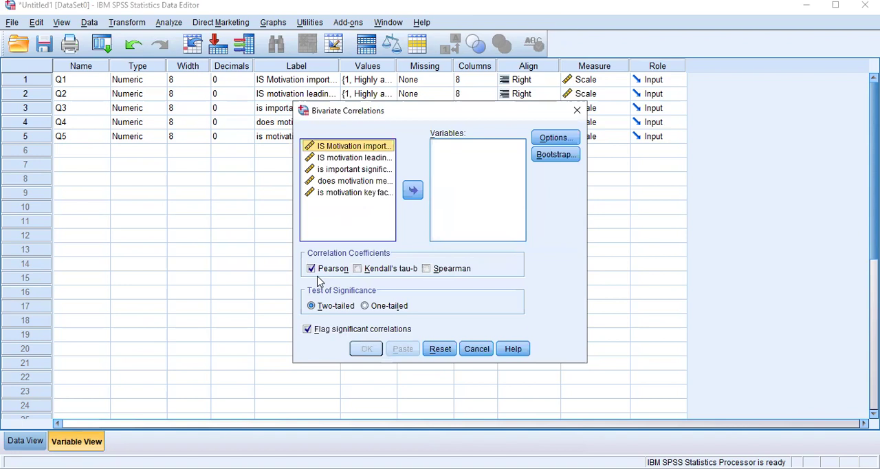
{"action": "left_click", "coordinate": [333, 159], "text": "ctrl"}
{"action": "left_click", "coordinate": [345, 181], "text": "ctrl"}
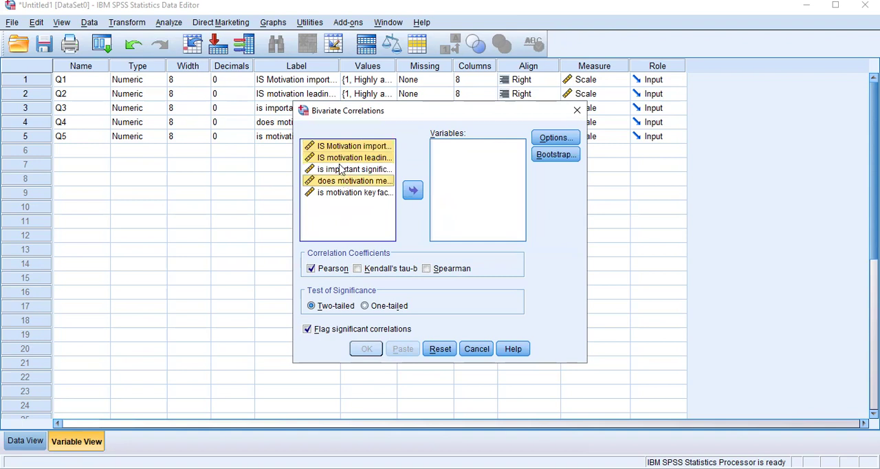
{"action": "left_click", "coordinate": [342, 170], "text": "ctrl"}
{"action": "left_click", "coordinate": [351, 193], "text": "ctrl"}
{"action": "left_click", "coordinate": [414, 196]}
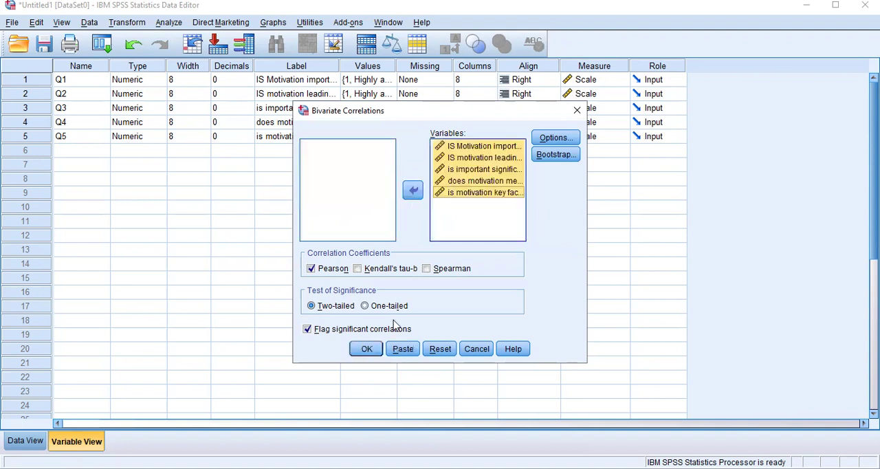
{"action": "left_click", "coordinate": [365, 355]}
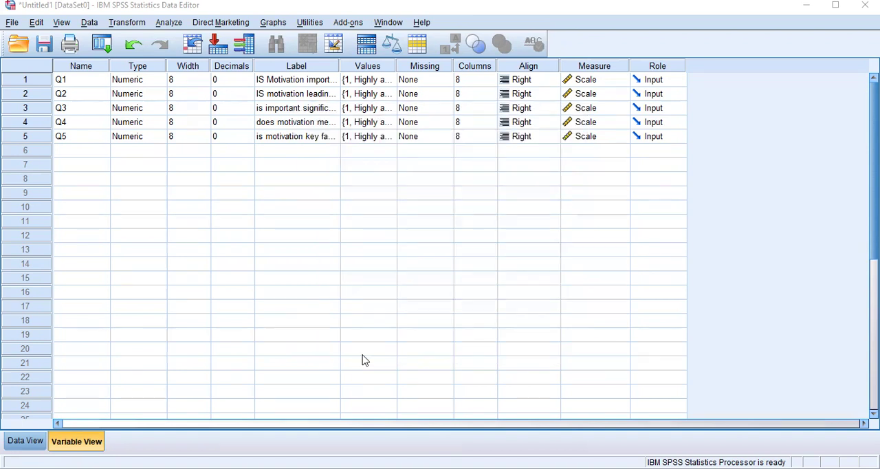